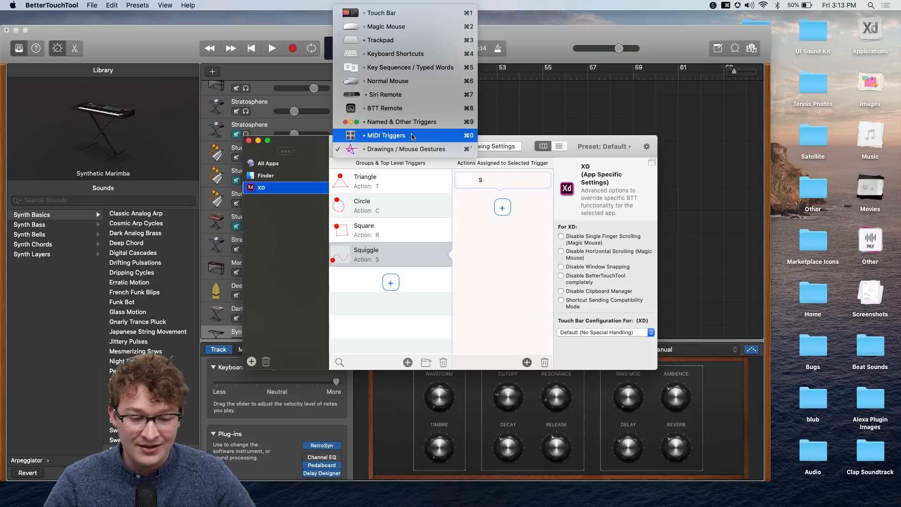
Open the Beat Machine group in XD's MIDI triggers and select the control 21 trigger that sends N.
left_click(411, 136)
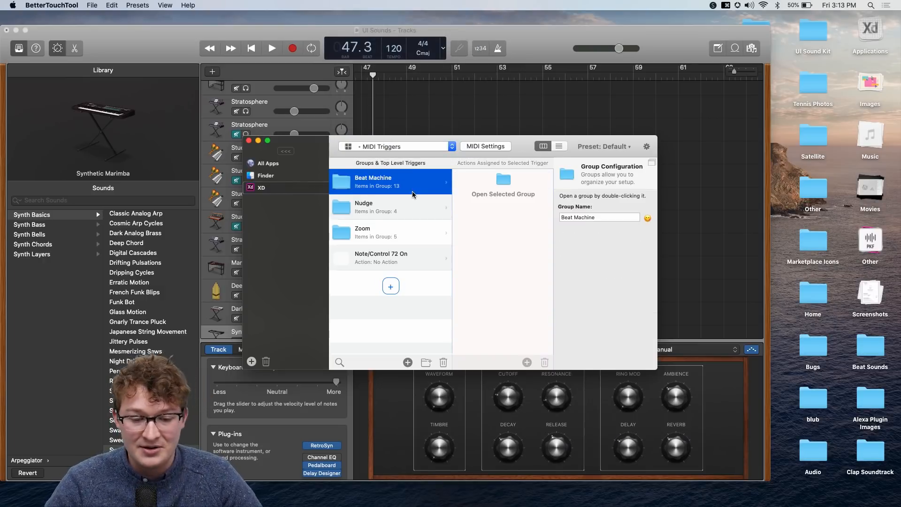
double_click(412, 190)
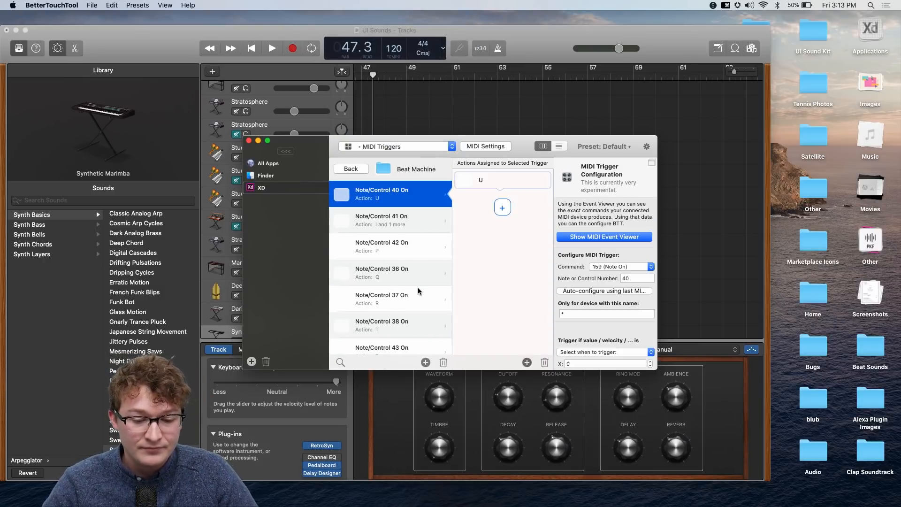
scroll(417, 287, "down", 5)
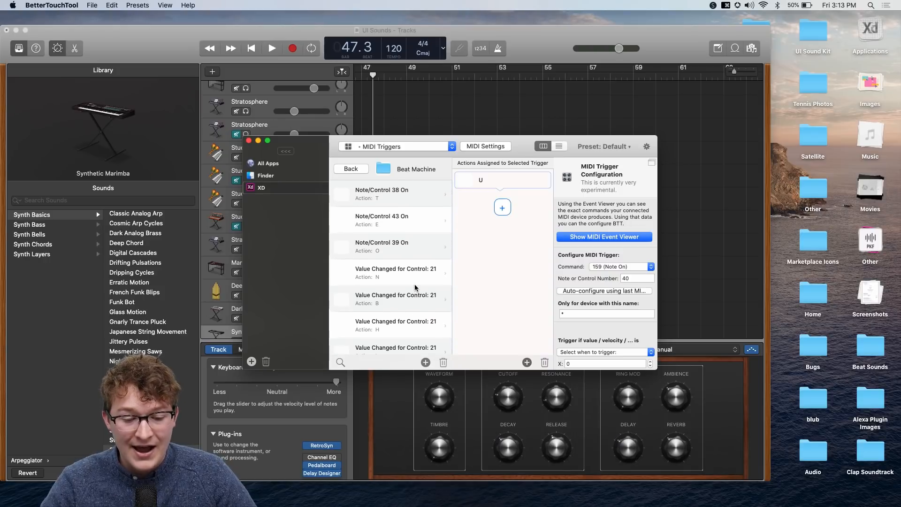
left_click(415, 287)
left_click(408, 274)
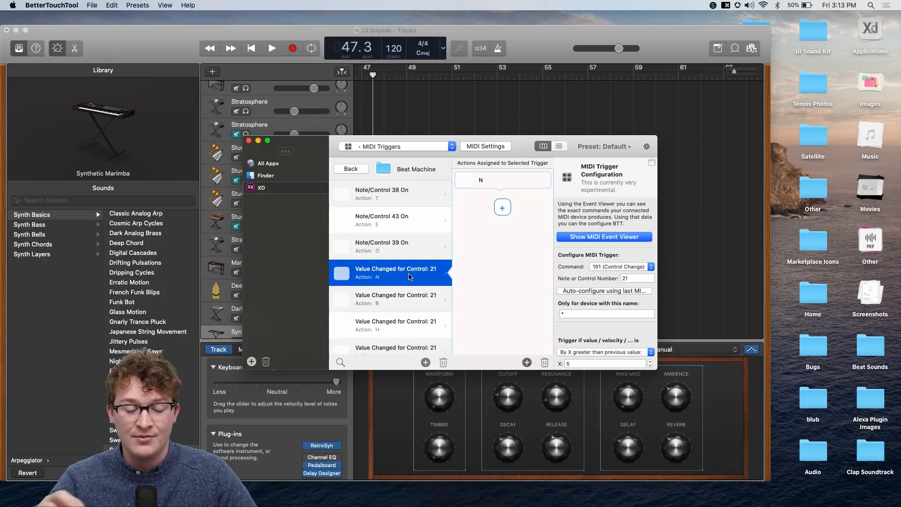
Compare the control 21 triggers that send N and B, ending on the N trigger.
scroll(410, 310, "down", 1)
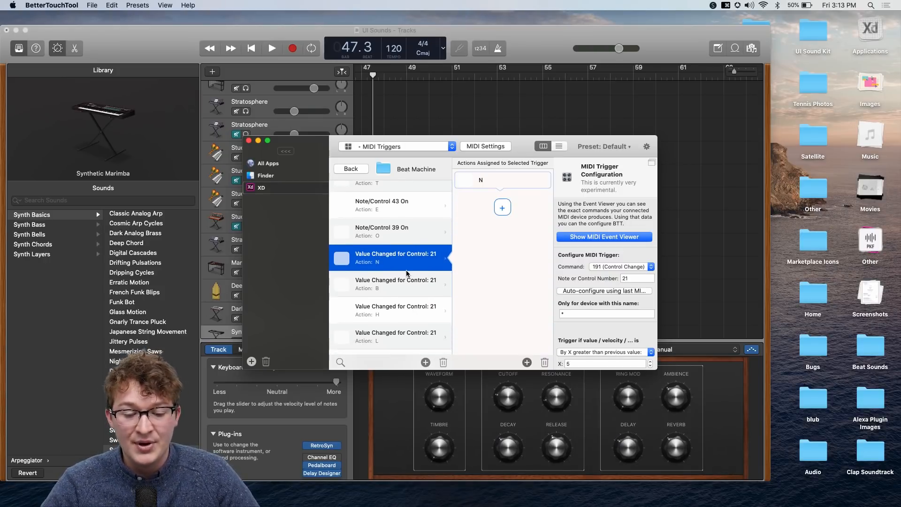
left_click(407, 292)
left_click(408, 270)
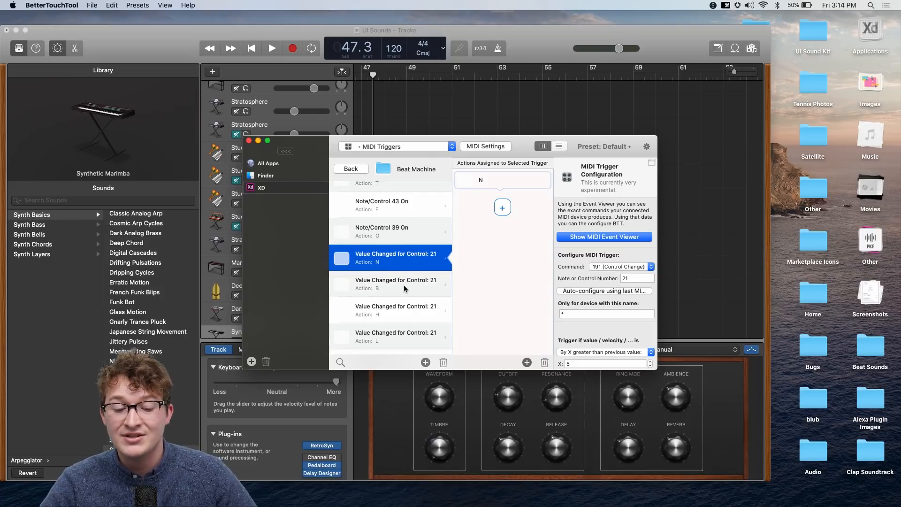
left_click(403, 291)
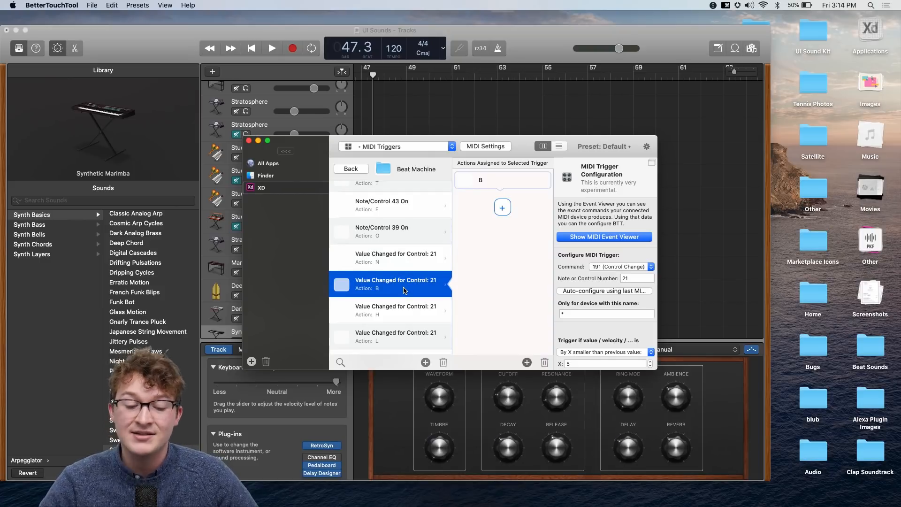
left_click(395, 261)
Examine the N trigger's MIDI configuration, including its command, control number, device name and value-change condition.
scroll(574, 272, "down", 3)
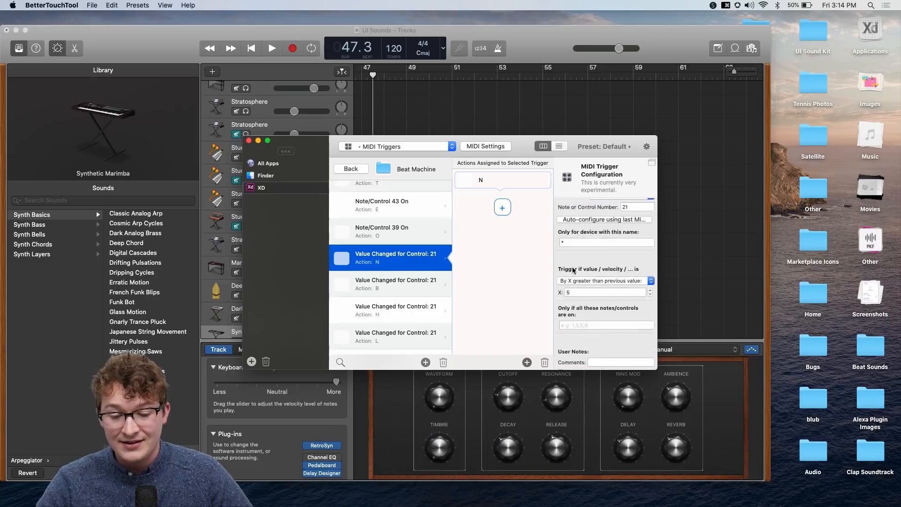
scroll(573, 270, "up", 3)
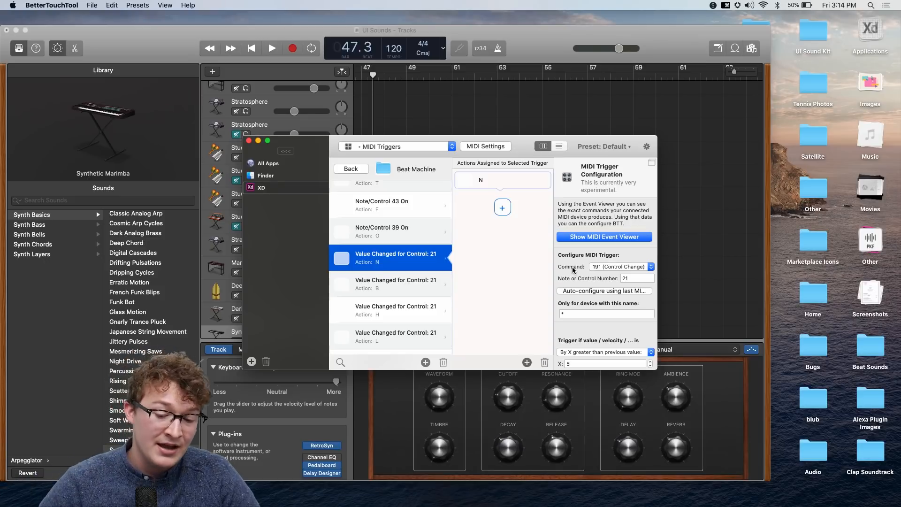
scroll(598, 291, "down", 2)
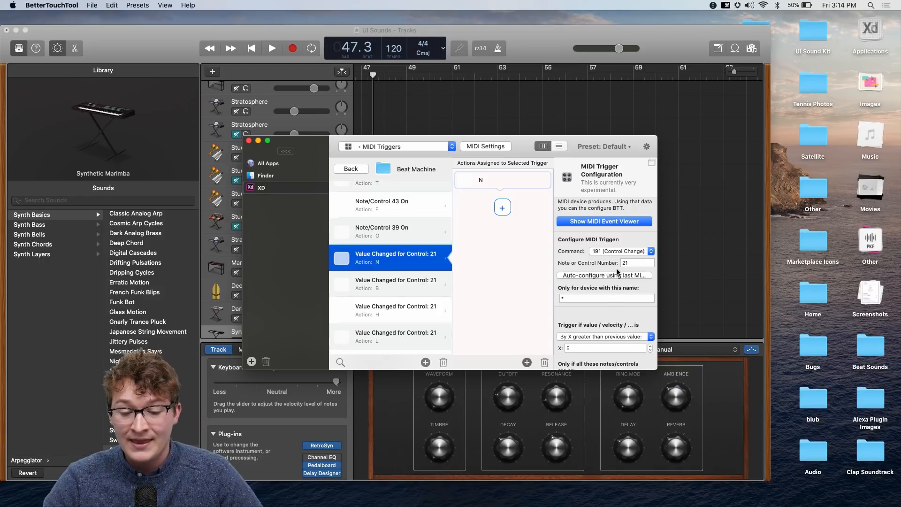
scroll(618, 276, "down", 1)
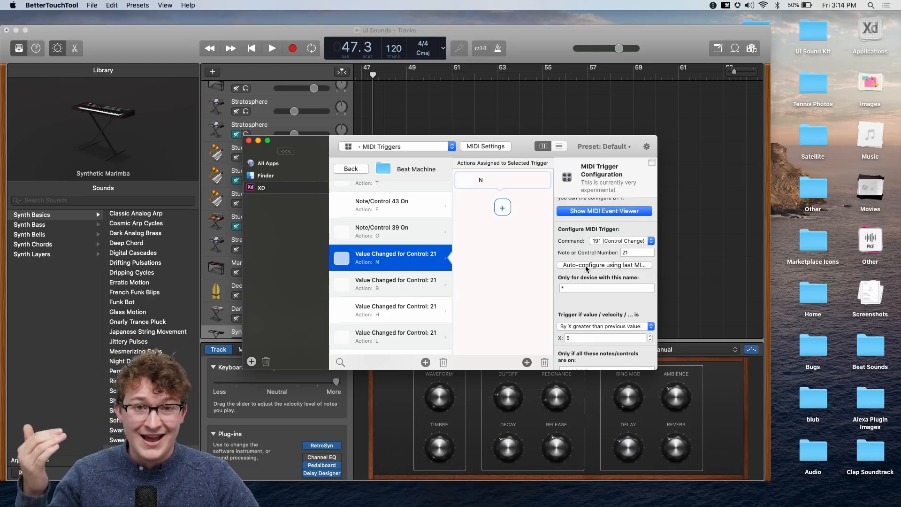
scroll(585, 265, "down", 2)
scroll(619, 226, "up", 1)
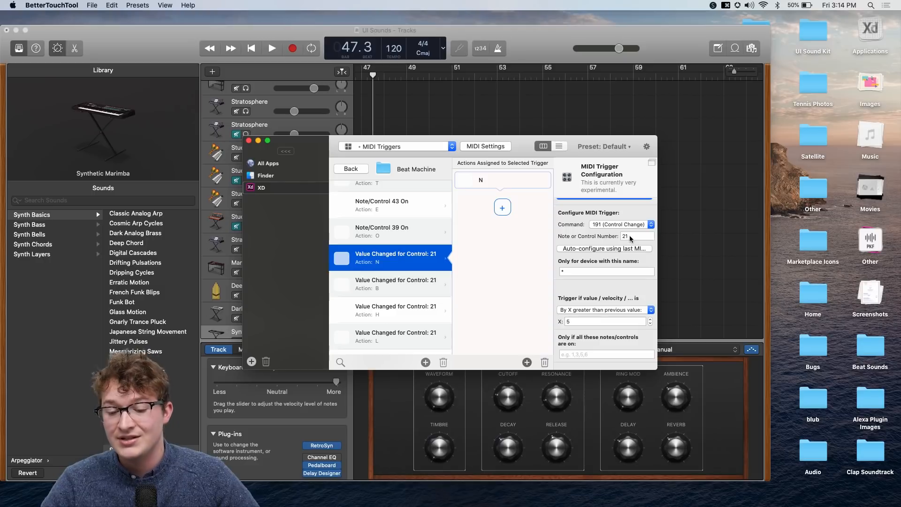
scroll(630, 239, "up", 2)
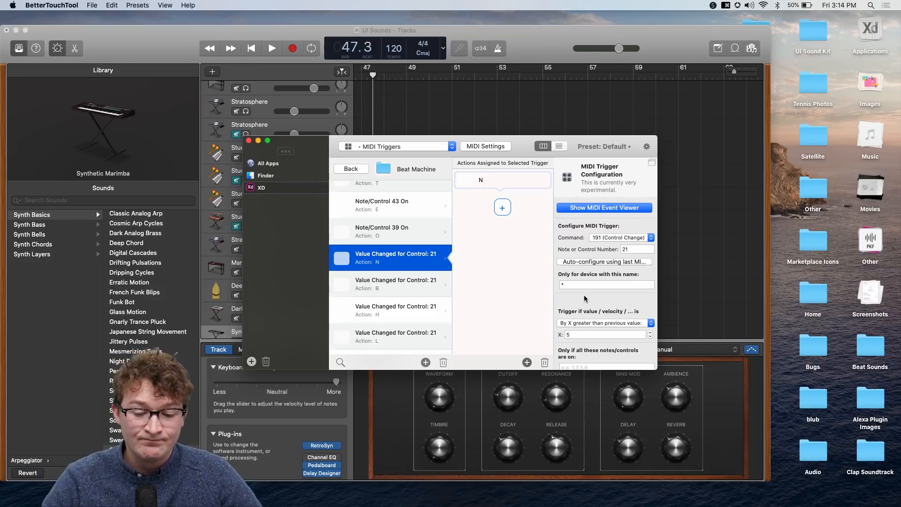
scroll(580, 293, "down", 3)
scroll(592, 272, "down", 3)
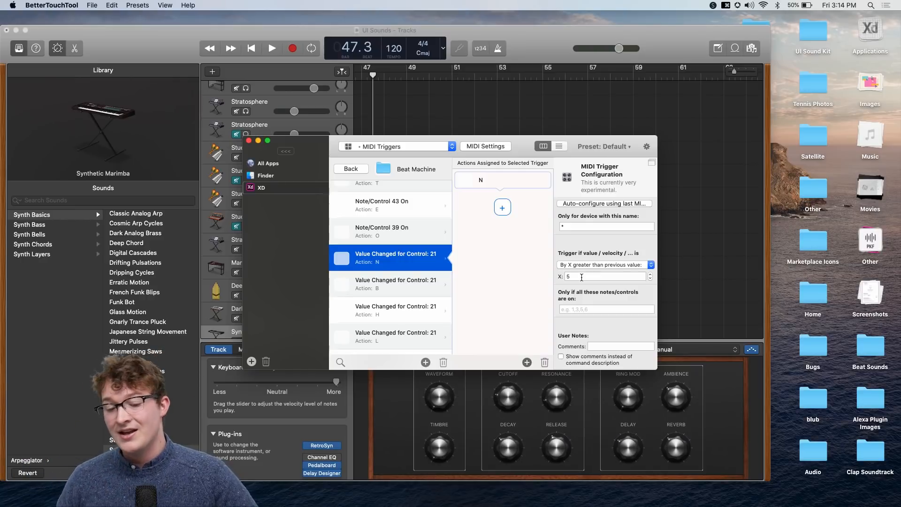
Inspect the action assigned to the N trigger, and review the value-change condition of the B trigger.
left_click(484, 186)
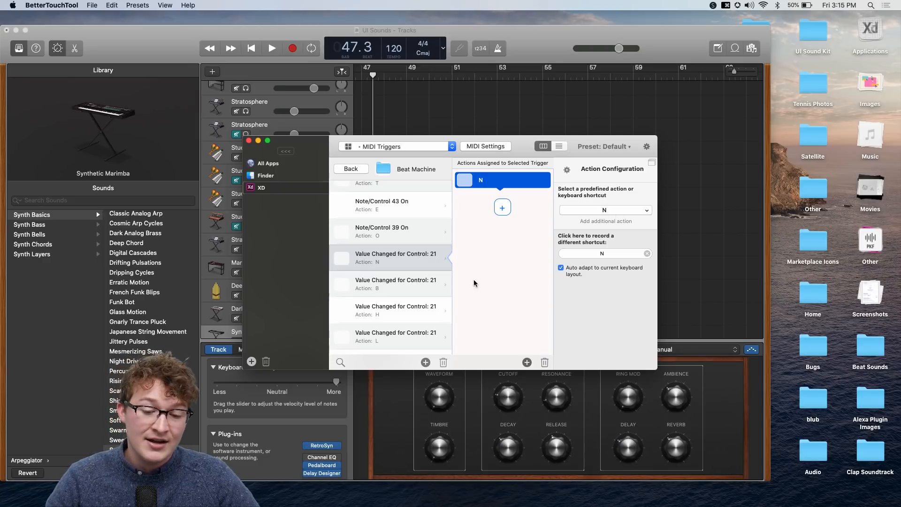
left_click(407, 266)
scroll(585, 291, "down", 1)
scroll(584, 291, "down", 1)
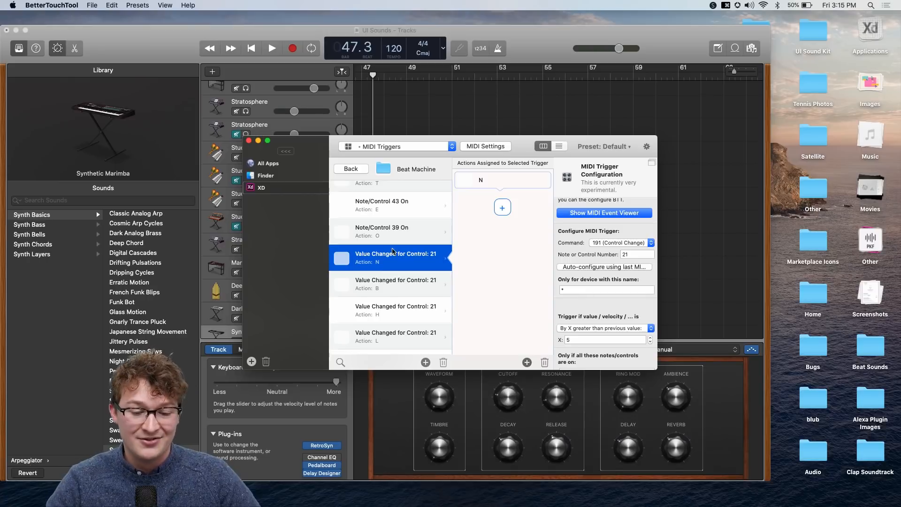
left_click(387, 293)
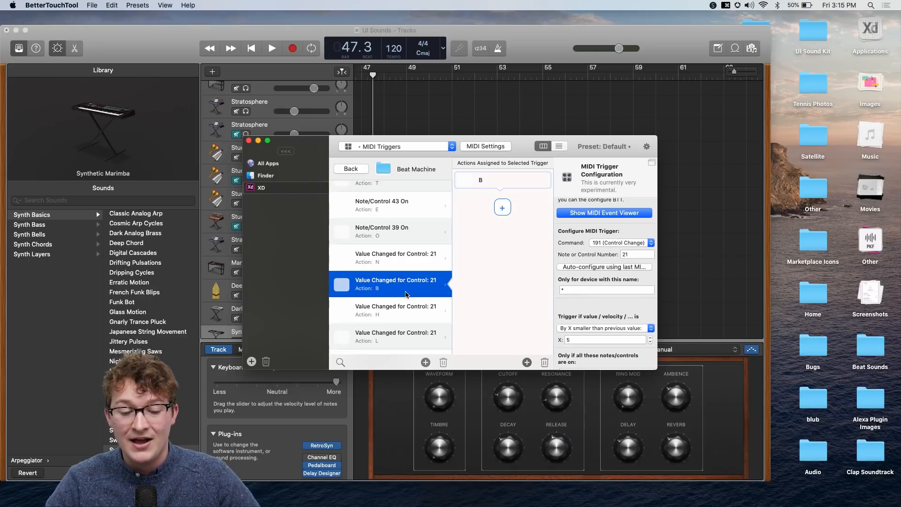
scroll(603, 310, "down", 2)
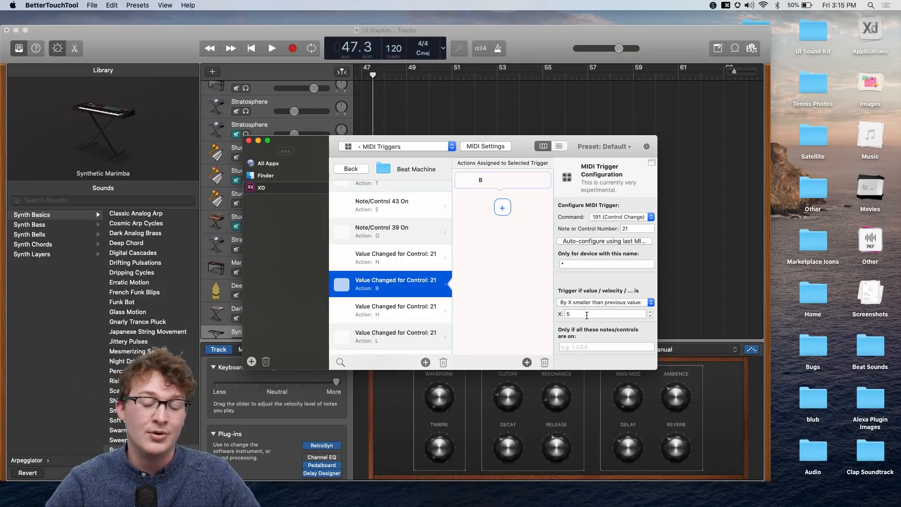
Switch to the Untitled-1 prototype in Adobe XD and preview its empty-dial artboard full screen.
key("ctrl+Up")
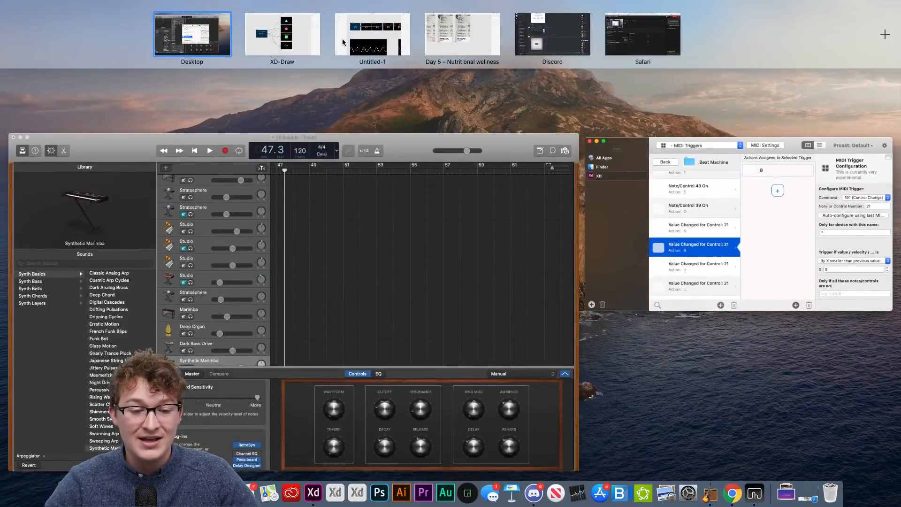
left_click(359, 28)
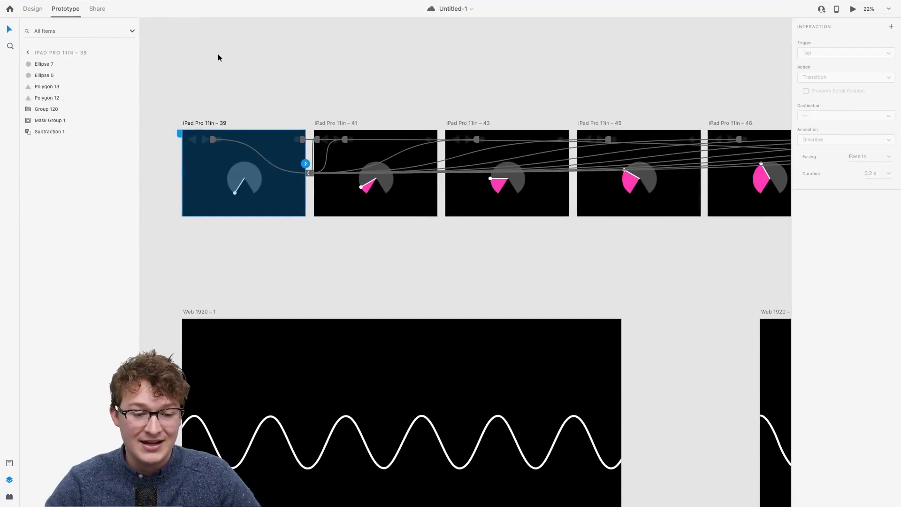
left_click(853, 9)
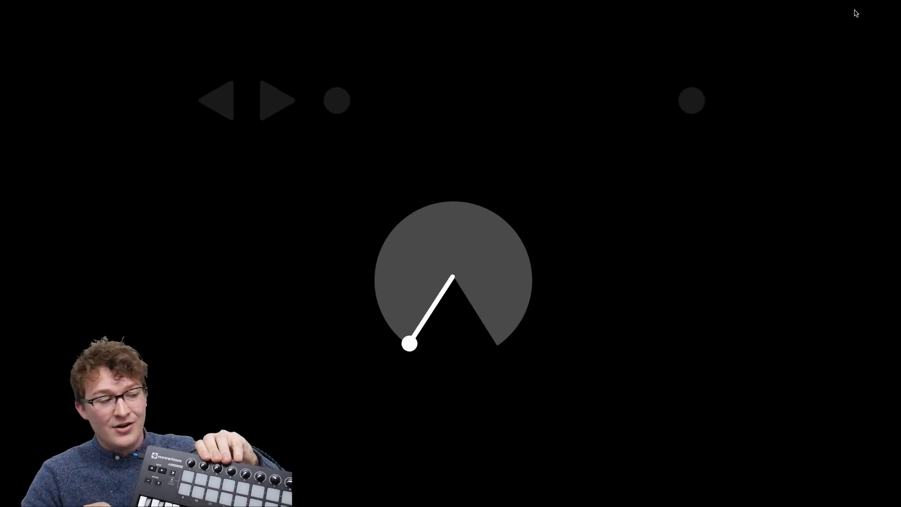
key("super")
key("super")
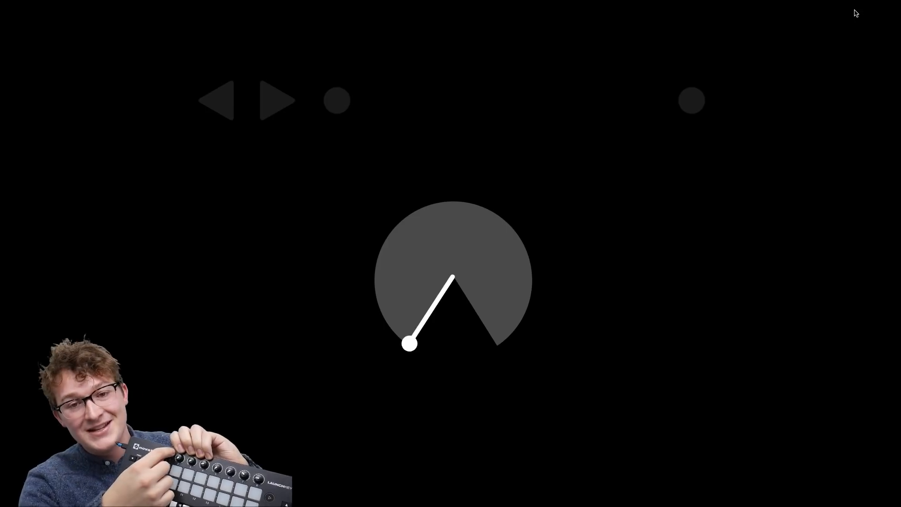
Test the dial prototype by raising and lowering it repeatedly with the knob's N, B, H and L triggers.
key("h")
key("h")
key("n")
key("n")
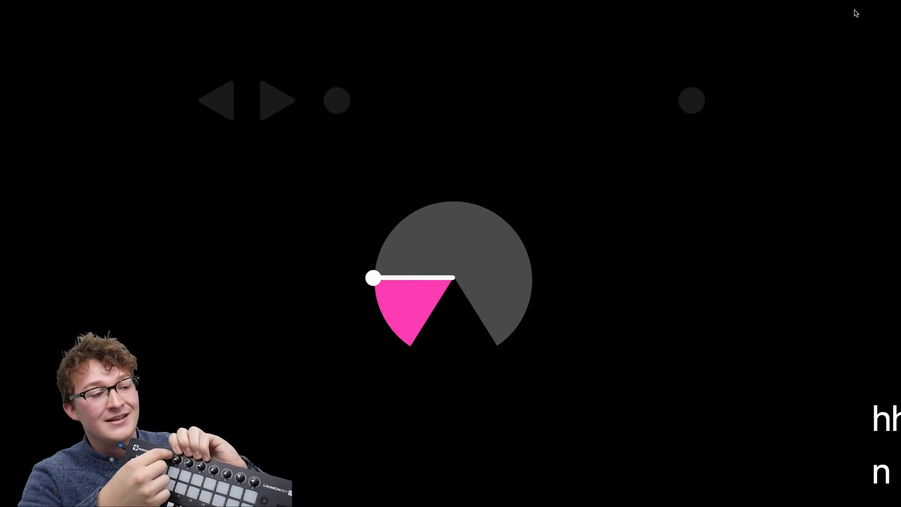
key("n")
key("n")
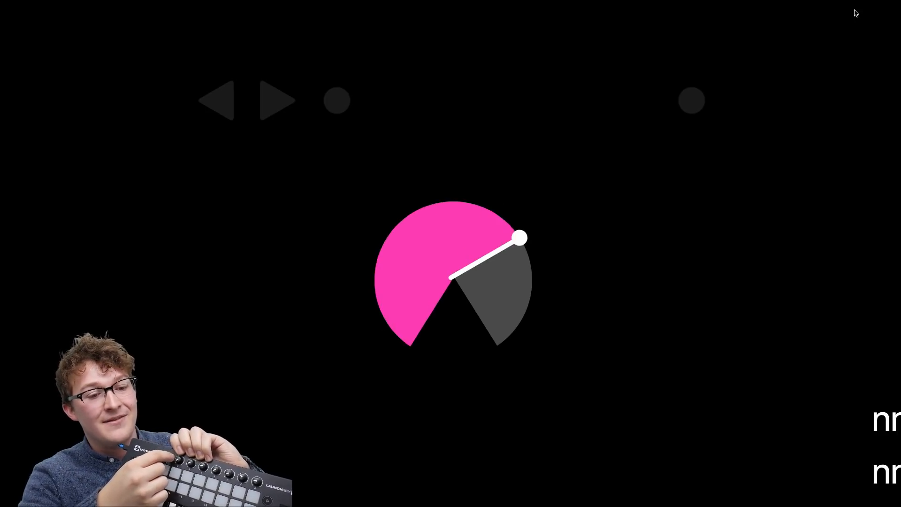
key("b")
key("b")
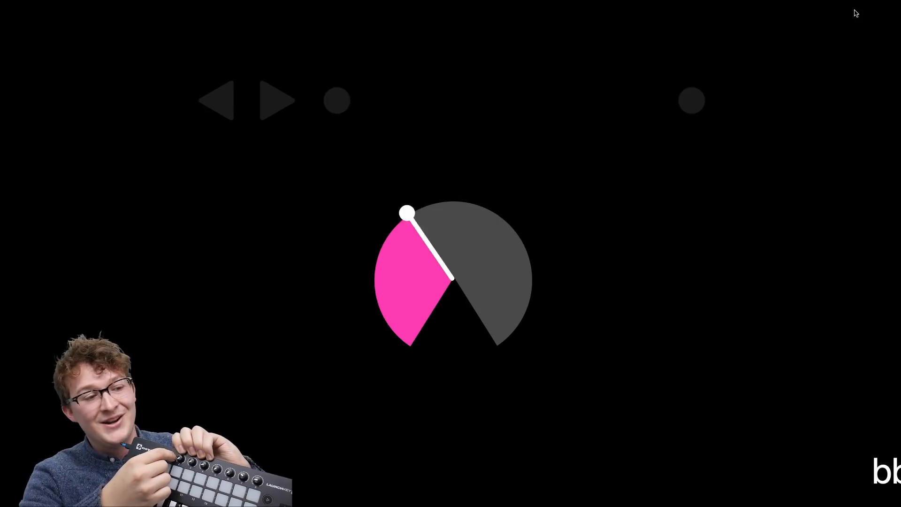
key("b")
key("b")
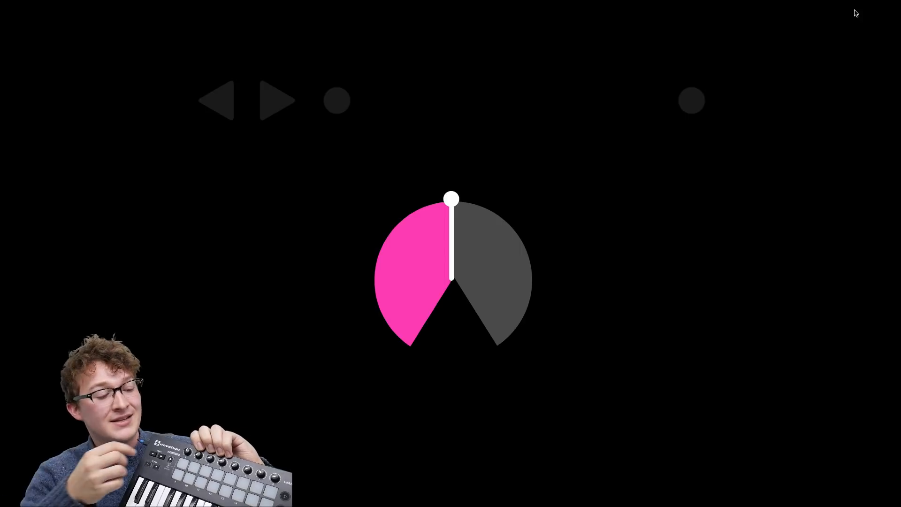
key("n")
key("b")
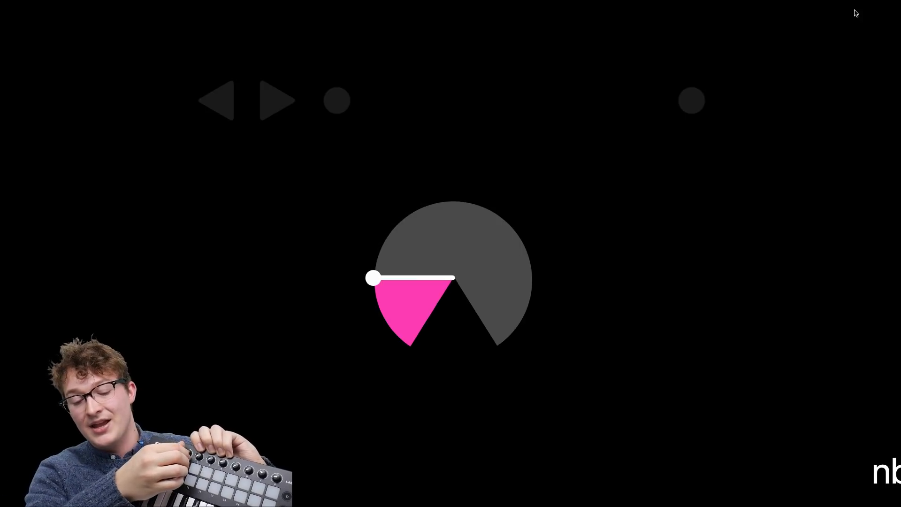
key("h")
key("h")
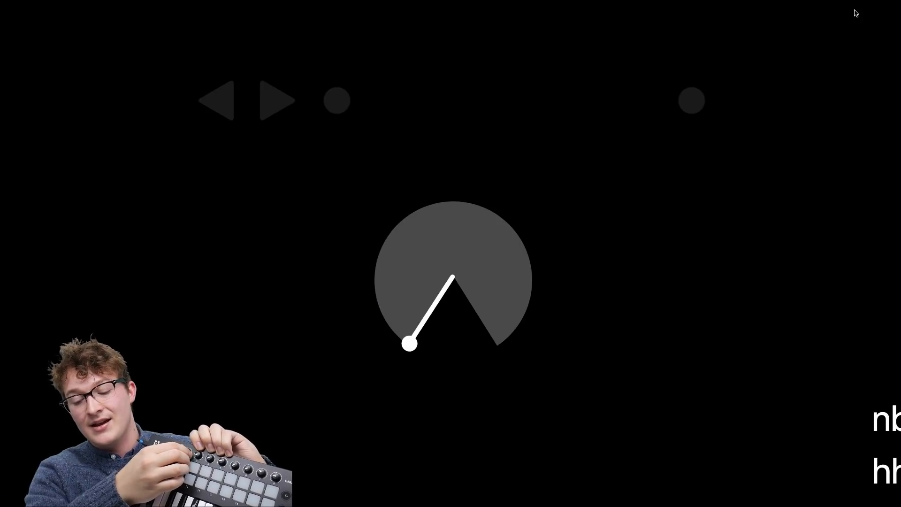
key("b")
key("b")
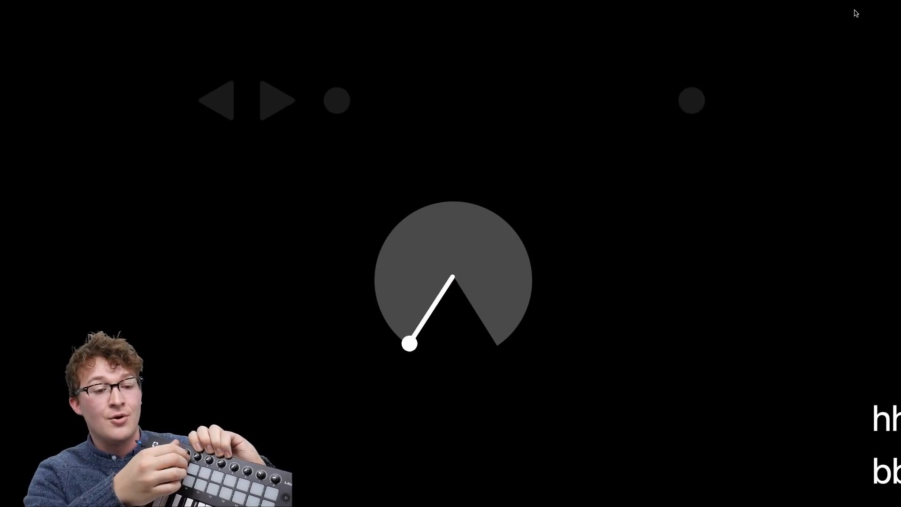
key("h")
key("h")
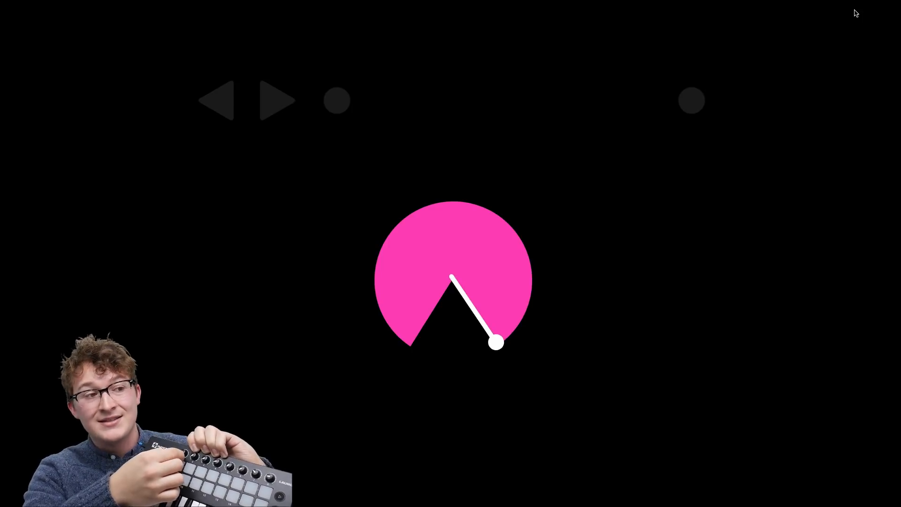
key("l")
key("b")
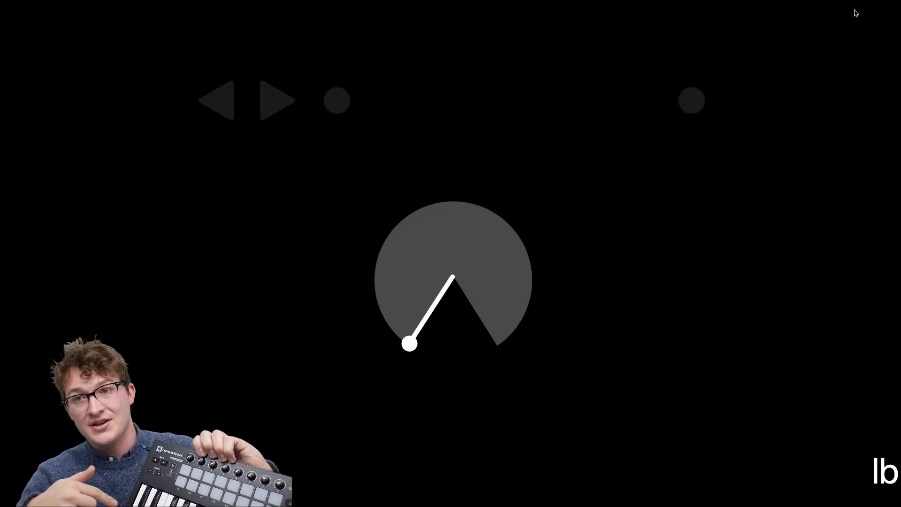
key("h")
key("h")
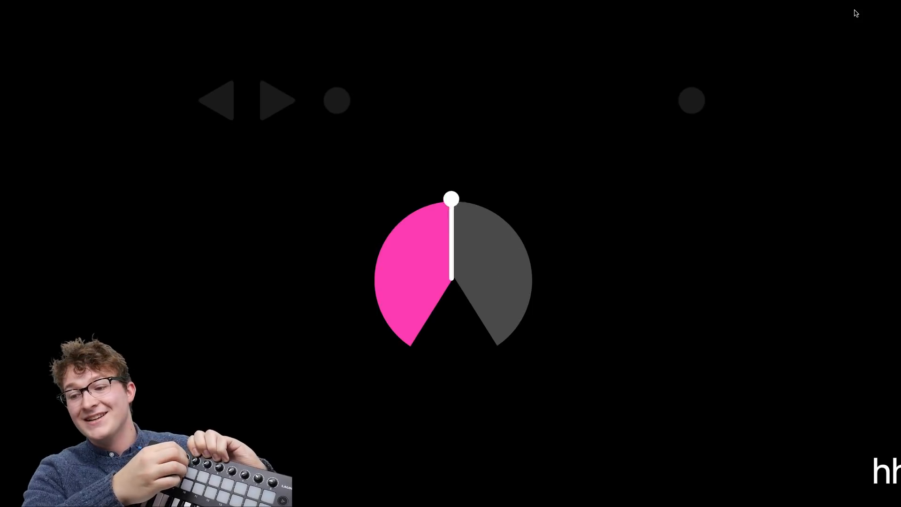
key("n")
key("n")
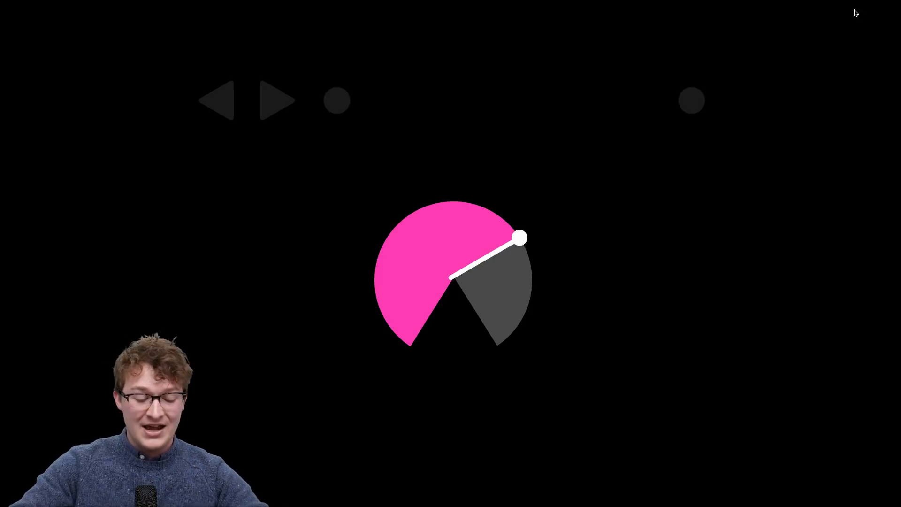
Leave the full-screen prototype preview and switch back to BetterTouchTool.
key("Escape")
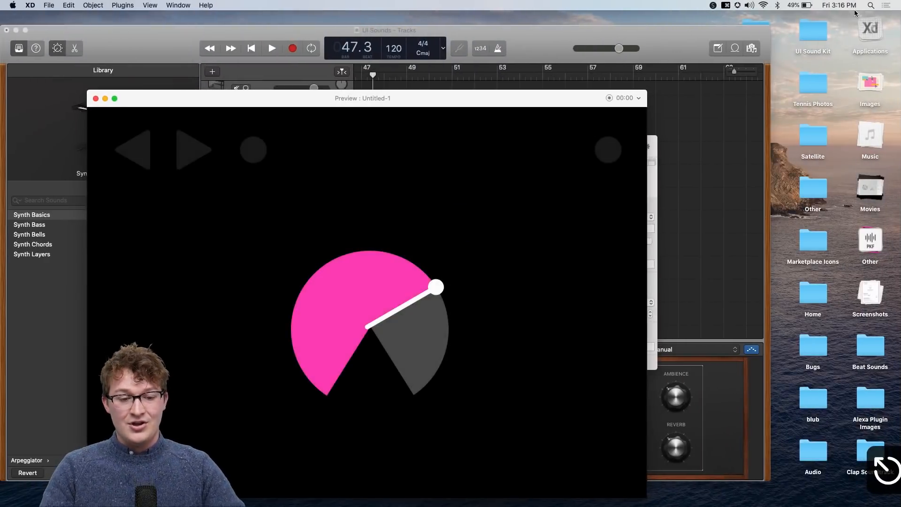
key("super+Tab")
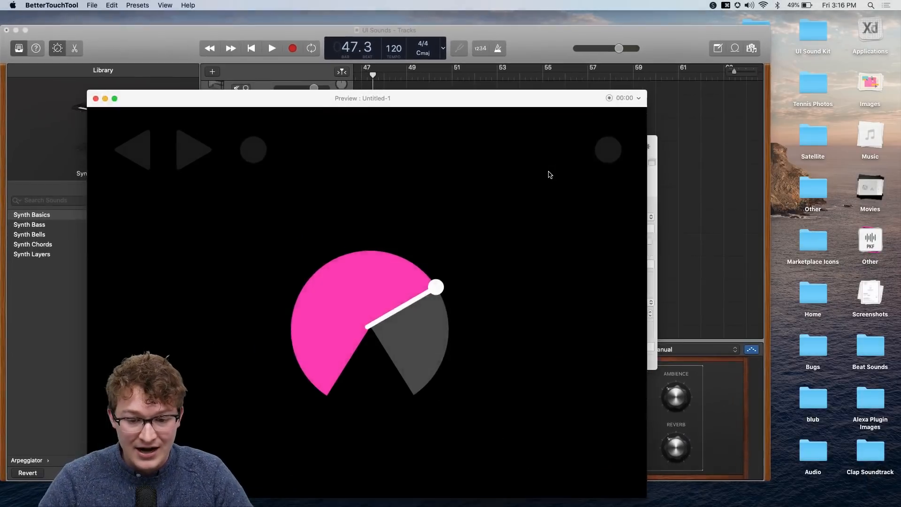
left_click_drag(526, 148, 617, 150)
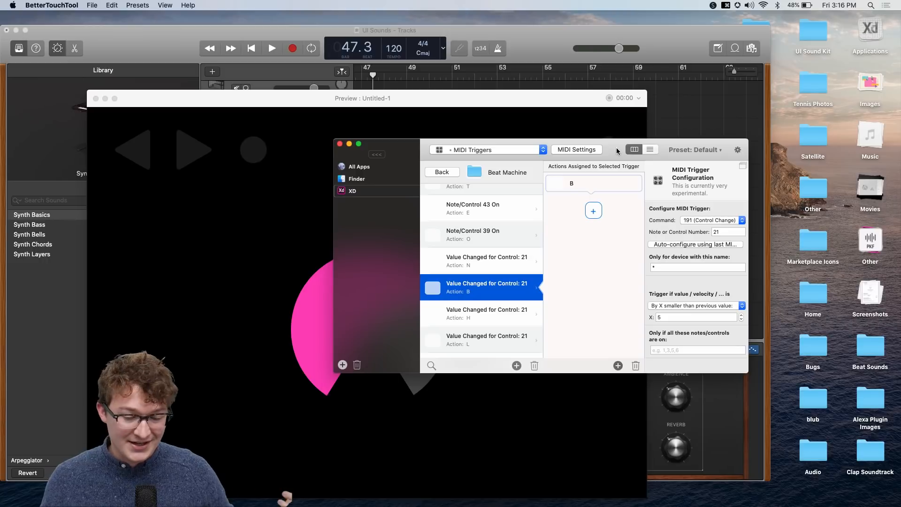
key("ctrl+Up")
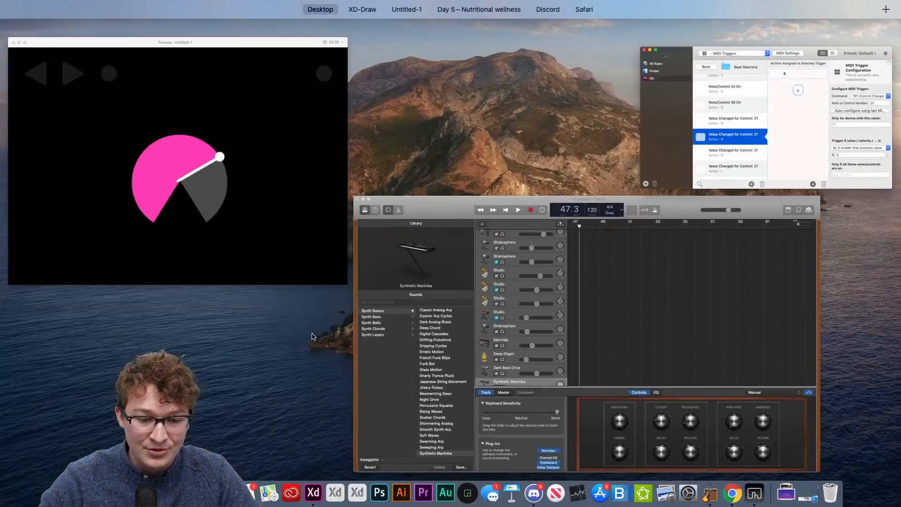
mouse_move(435, 21)
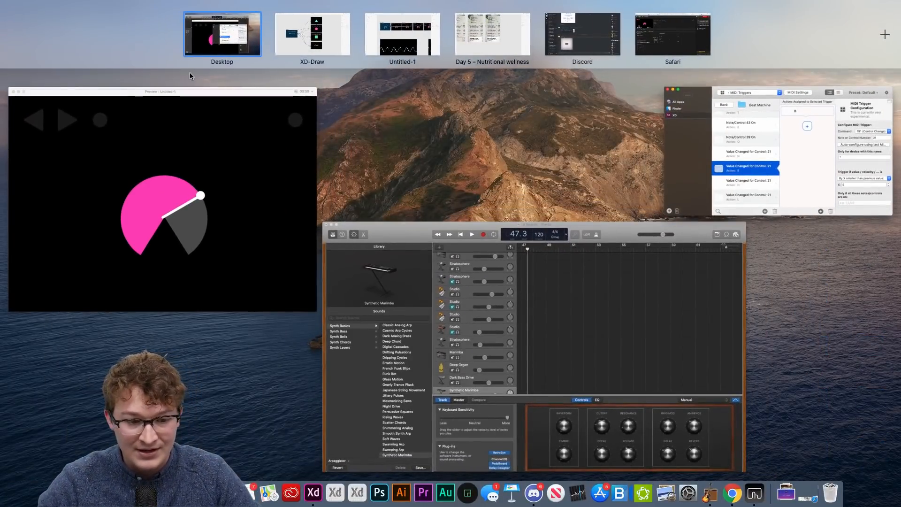
left_click(223, 36)
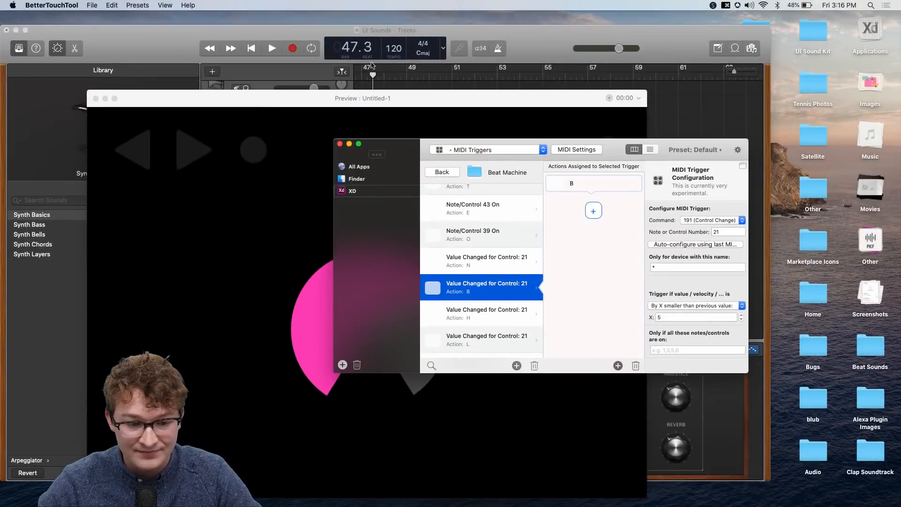
mouse_move(270, 492)
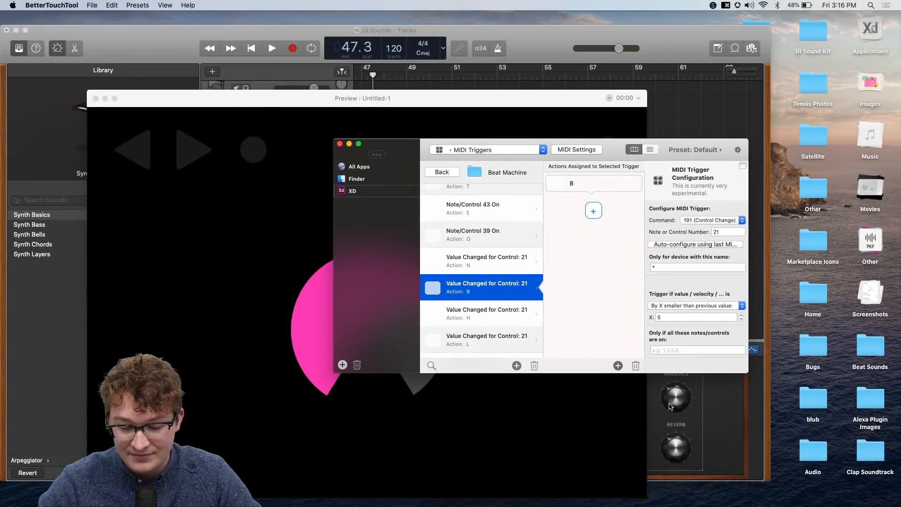
Switch to Safari and open the Monogram site, monogramcc.com, in a new tab.
key("ctrl+Up")
mouse_move(756, 3)
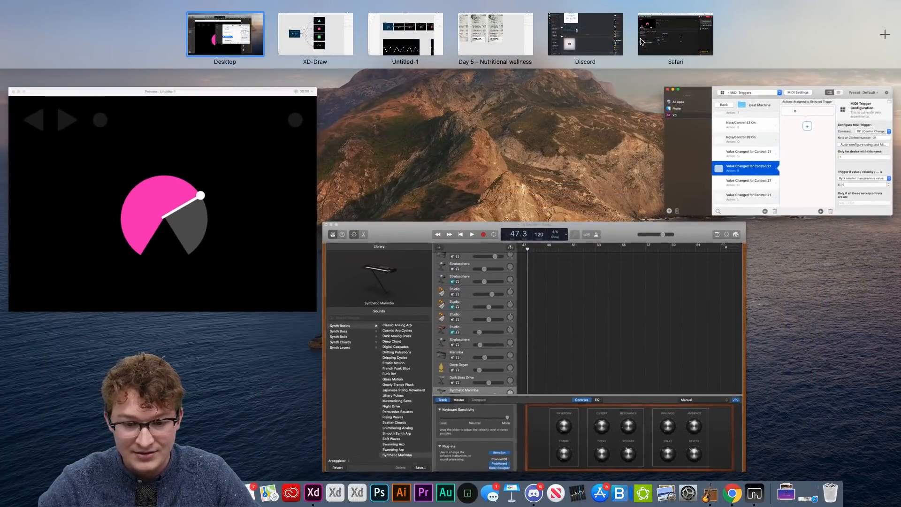
left_click(672, 24)
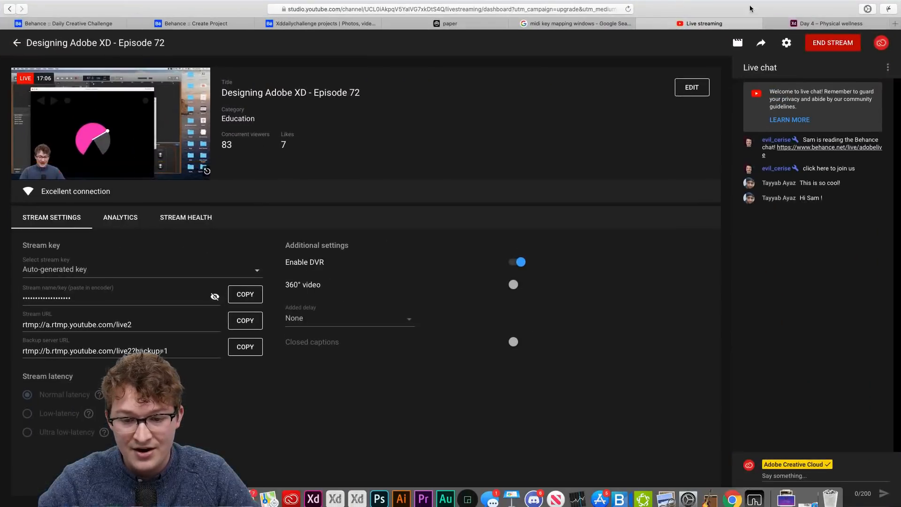
left_click(892, 26)
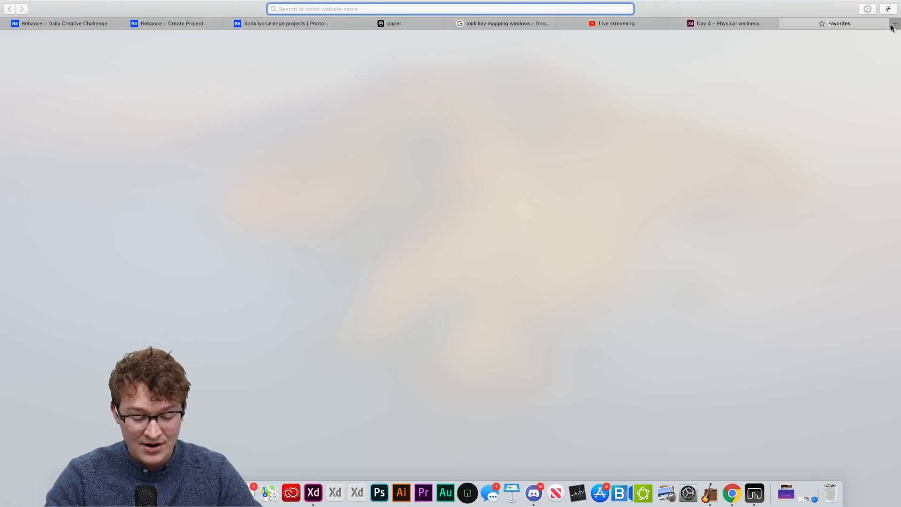
type("mono")
key("Return")
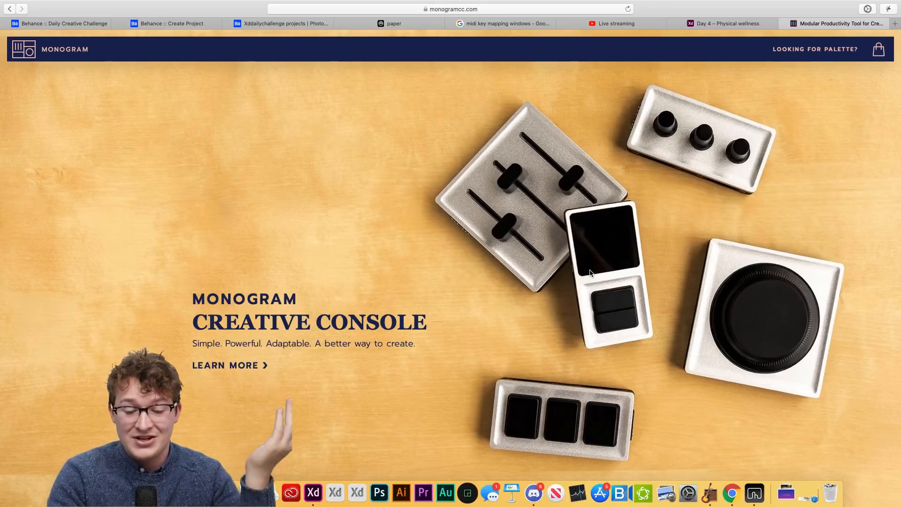
Look through the Monogram Creative Console page, from the Core, Orbiter, Slider and Essential Keys modules to the Palette section.
scroll(590, 273, "down", 3)
scroll(589, 273, "up", 3)
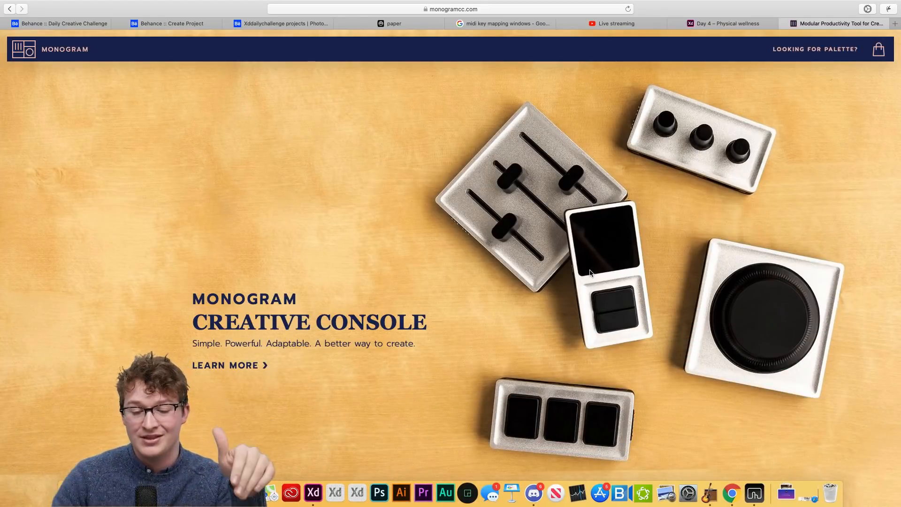
scroll(590, 273, "down", 5)
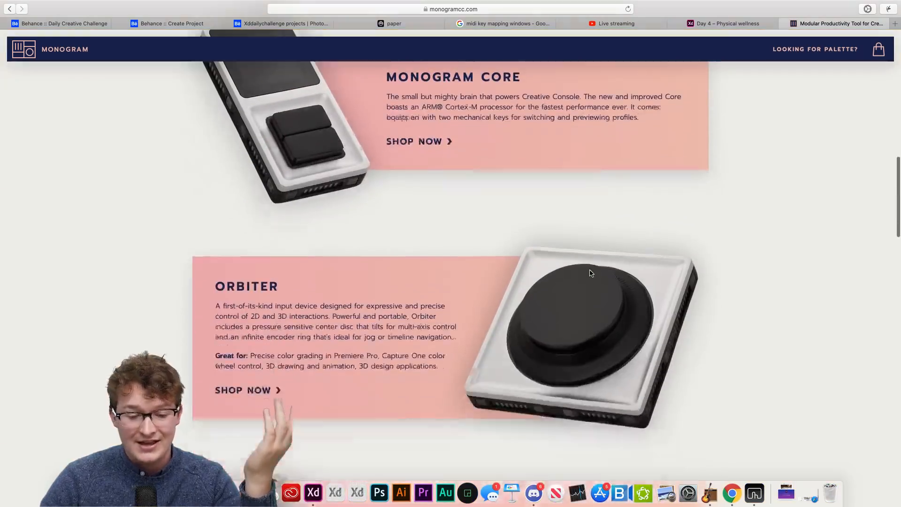
scroll(590, 271, "up", 2)
scroll(590, 271, "down", 15)
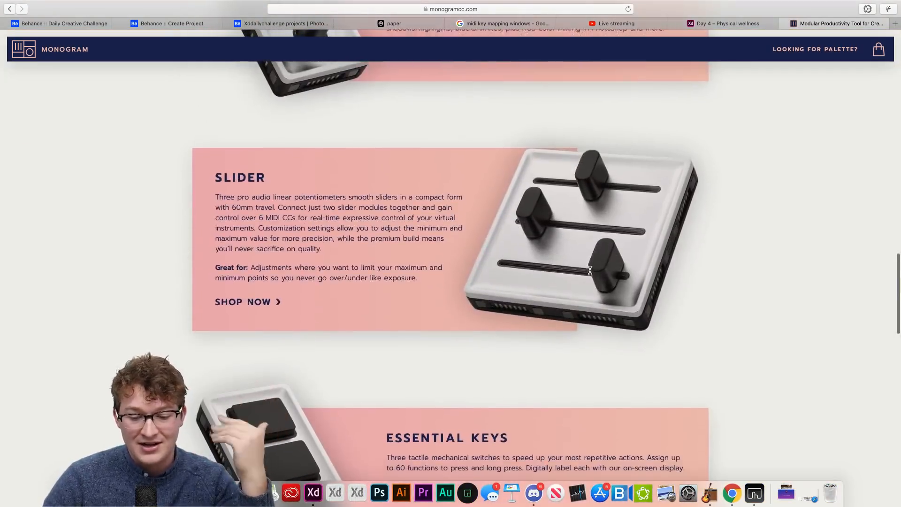
scroll(590, 271, "down", 10)
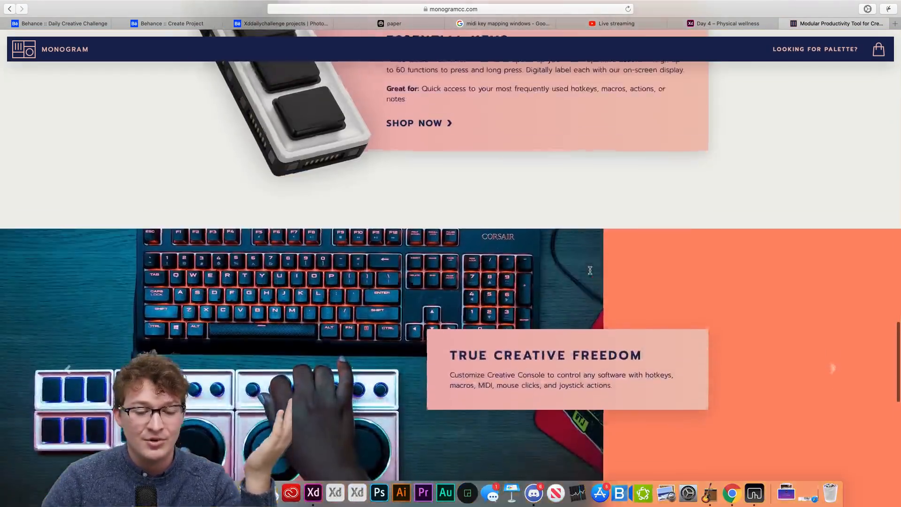
scroll(591, 273, "up", 5)
scroll(591, 273, "down", 15)
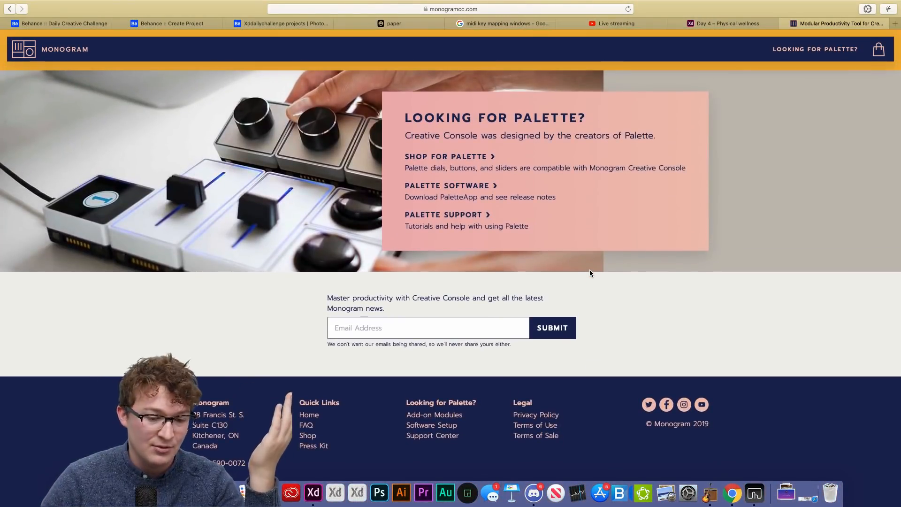
scroll(590, 273, "up", 20)
scroll(590, 273, "up", 10)
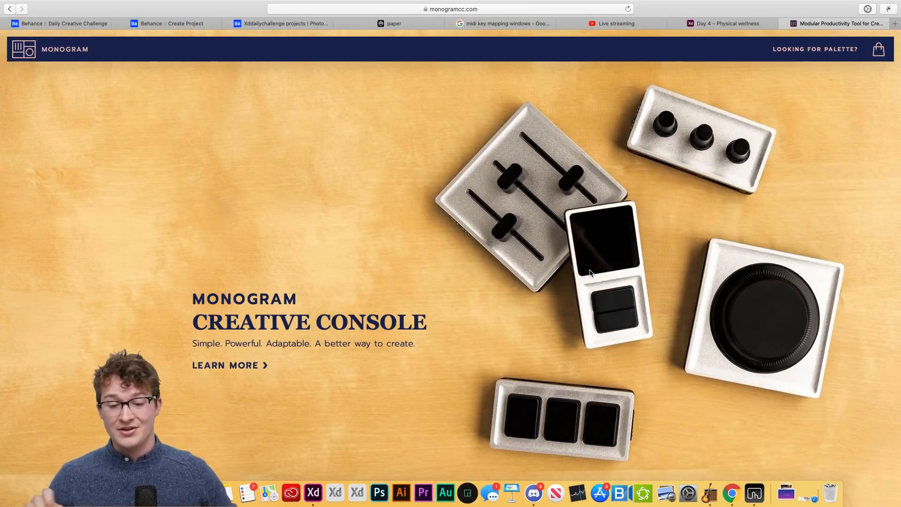
Switch to the XD-Draw prototype in Adobe XD and clear the artboard selection.
key("ctrl+Up")
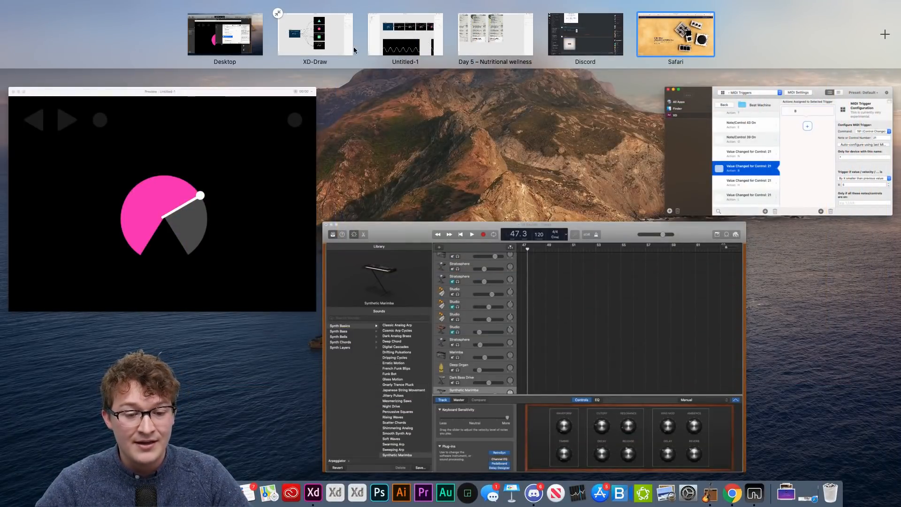
left_click(342, 47)
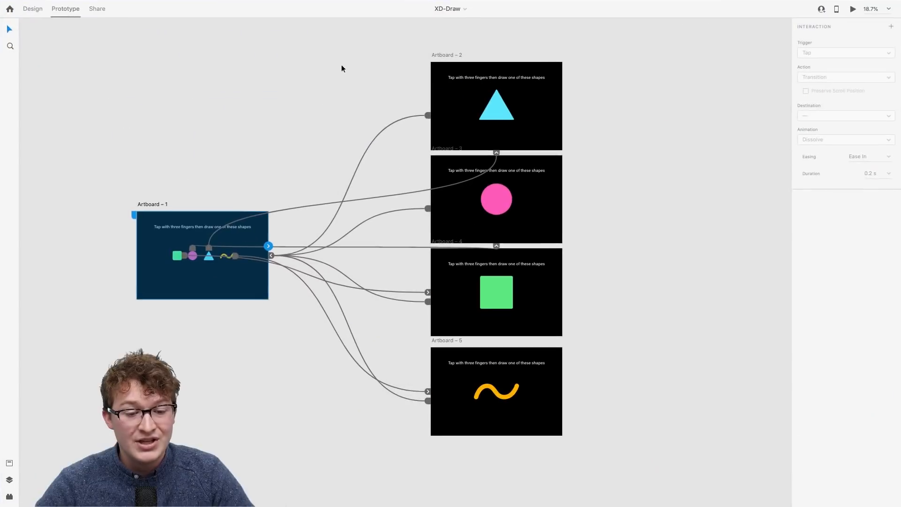
left_click(262, 136)
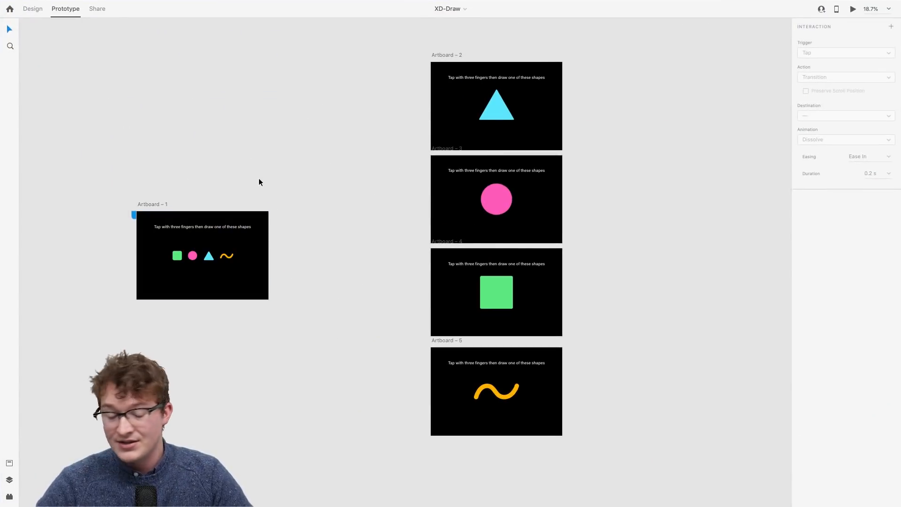
Switch to the UI Sounds project in GarageBand, and try to bring up BetterTouchTool through a system search.
key("ctrl+Up")
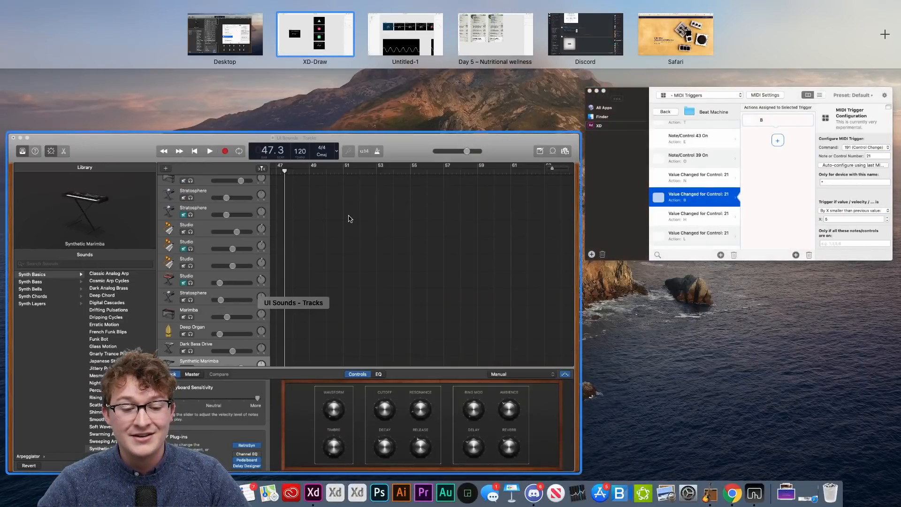
left_click(345, 218)
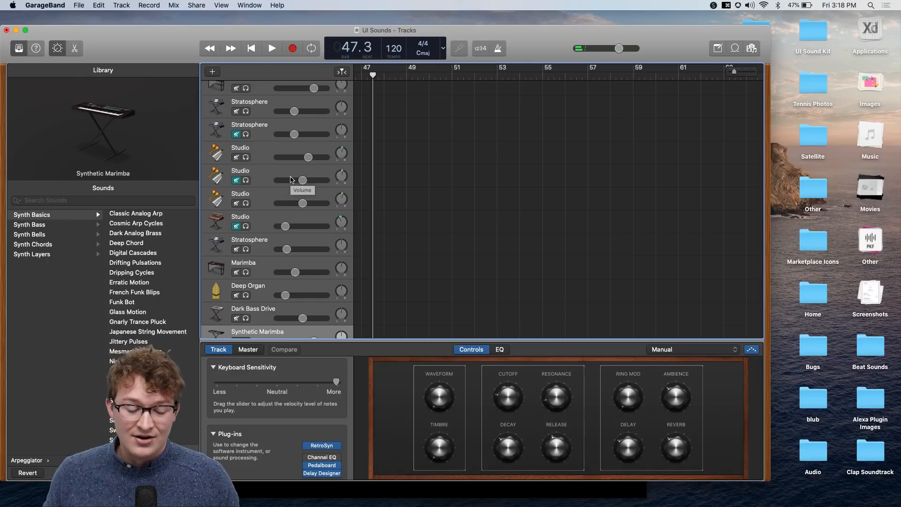
key("super+space")
type("bett")
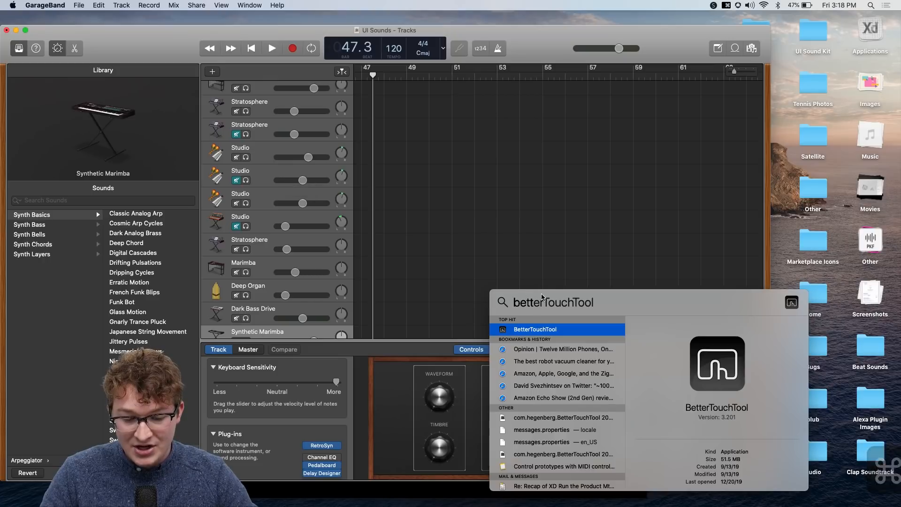
key("Return")
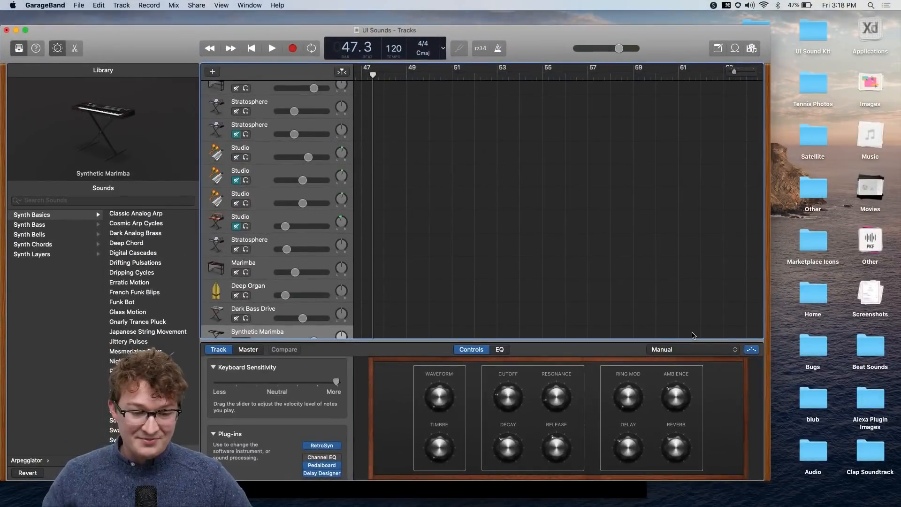
Go back to the XD-Draw prototype in Adobe XD, select Artboard – 1 and zoom the canvas to fit it.
key("ctrl+Up")
mouse_move(369, 3)
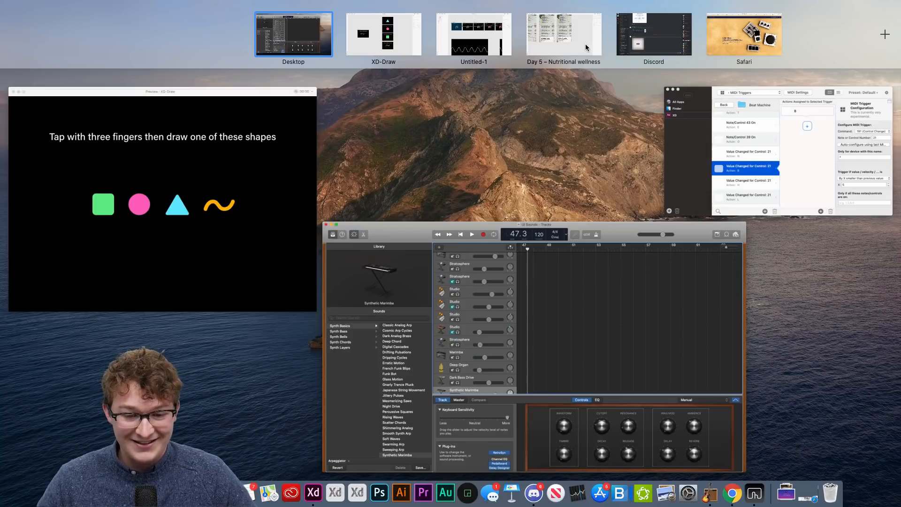
left_click(352, 16)
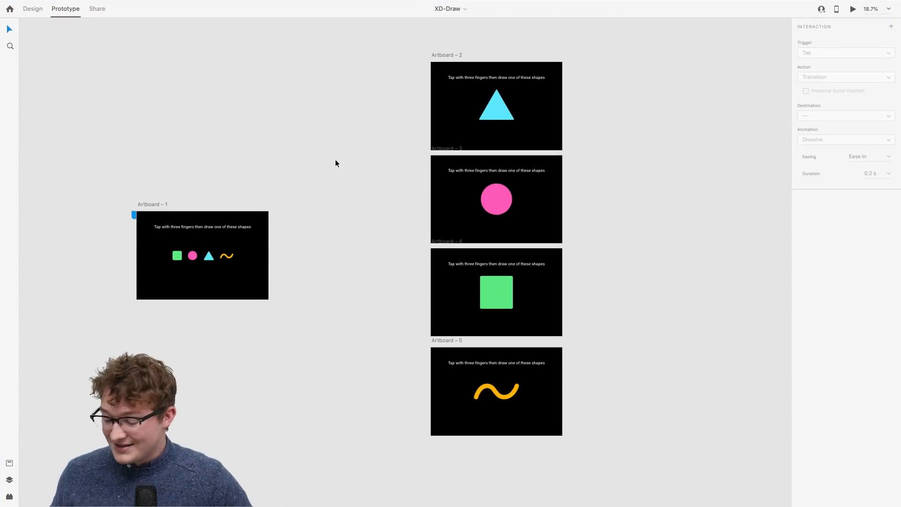
left_click(183, 297)
key("super+3")
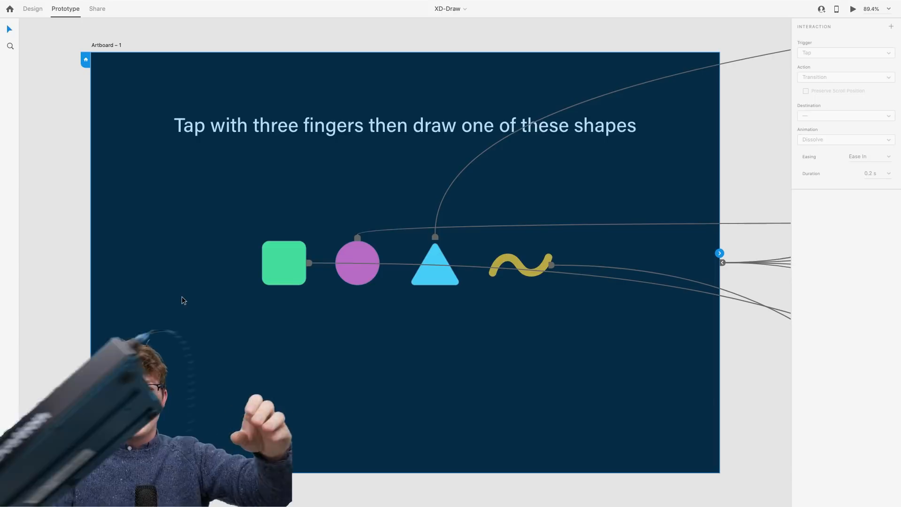
Demonstrate controller-driven zooming by switching the canvas repeatedly between 100% and the view fitted to Artboard – 1.
key("super+0")
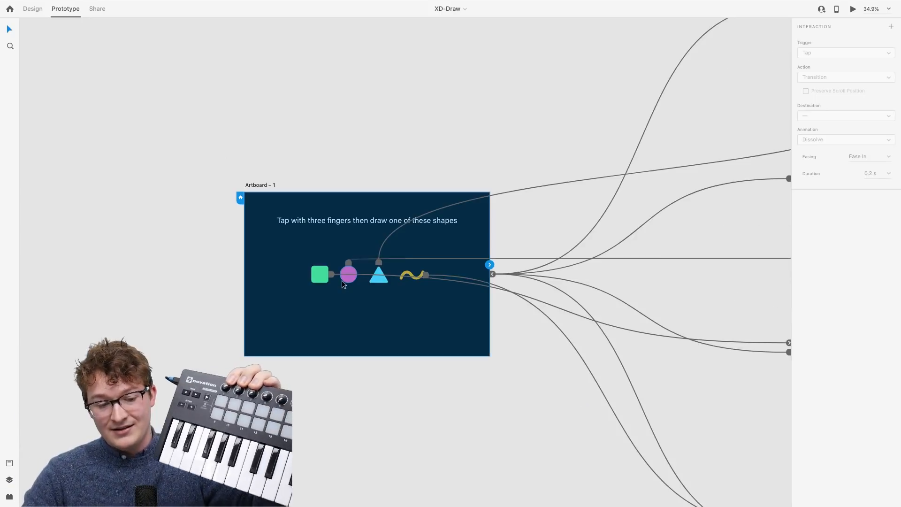
key("super+1")
key("super+3")
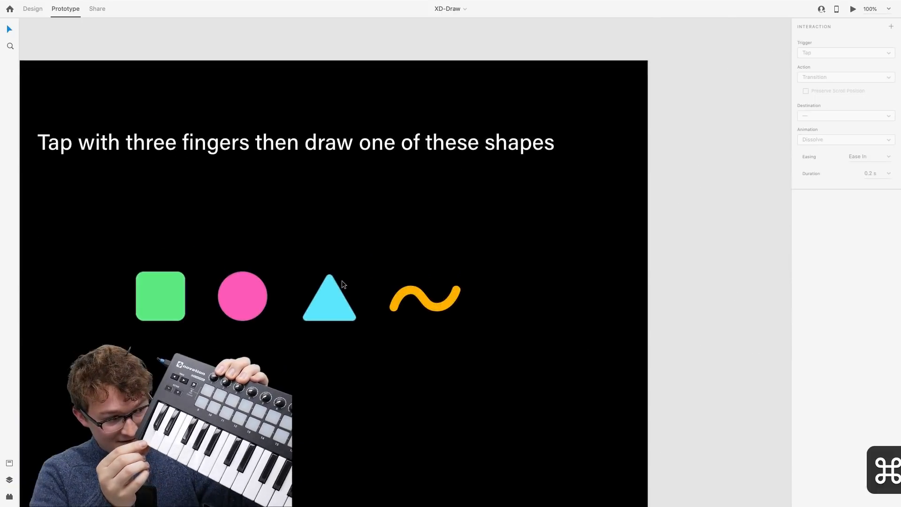
key("super+3")
key("super+1")
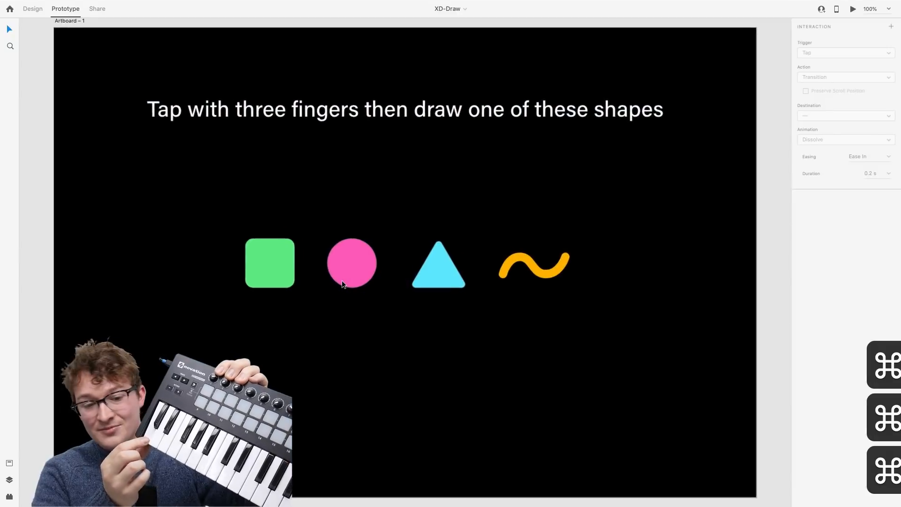
key("super+3")
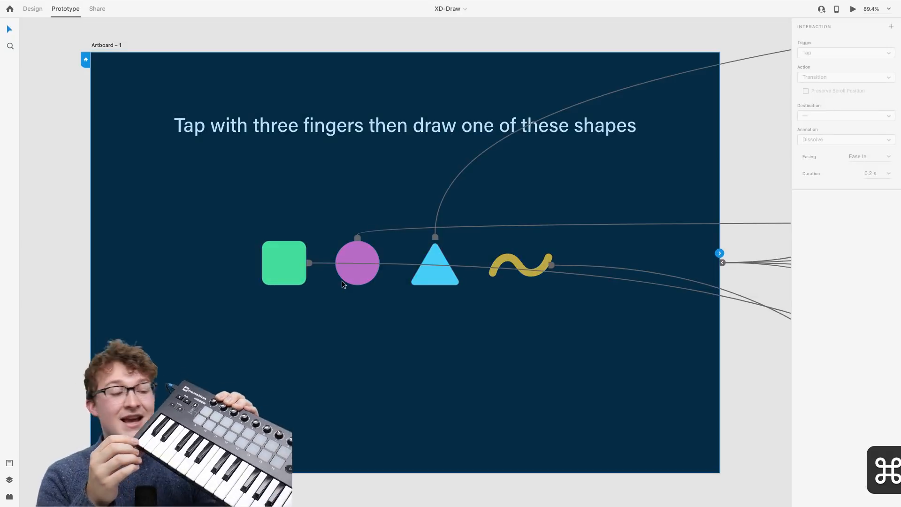
key("super+1")
key("super+3")
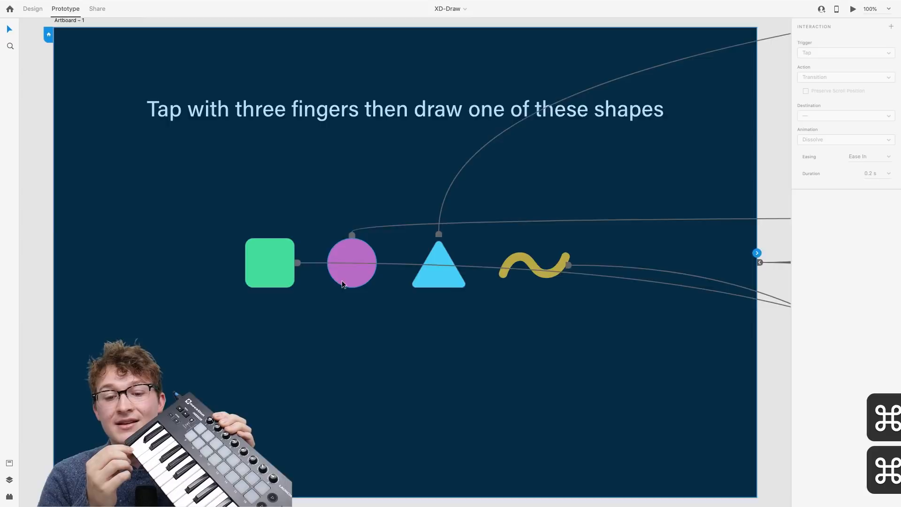
key("super+1")
key("super+3")
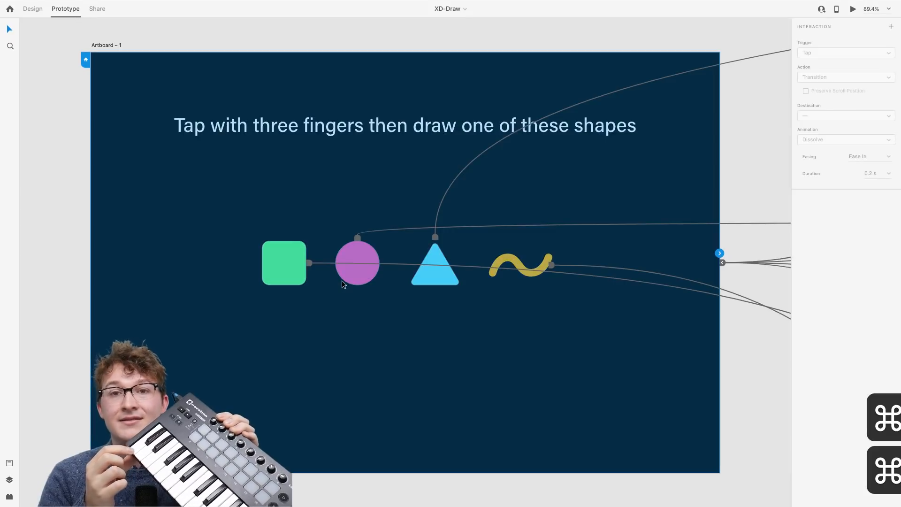
key("super+1")
key("super+3")
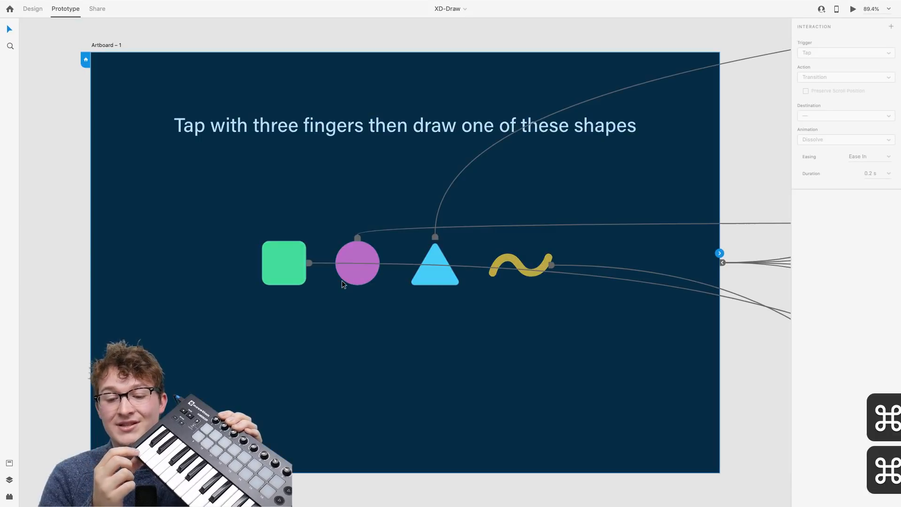
key("super+1")
key("super+0")
key("super+1")
key("super+0")
key("super+1")
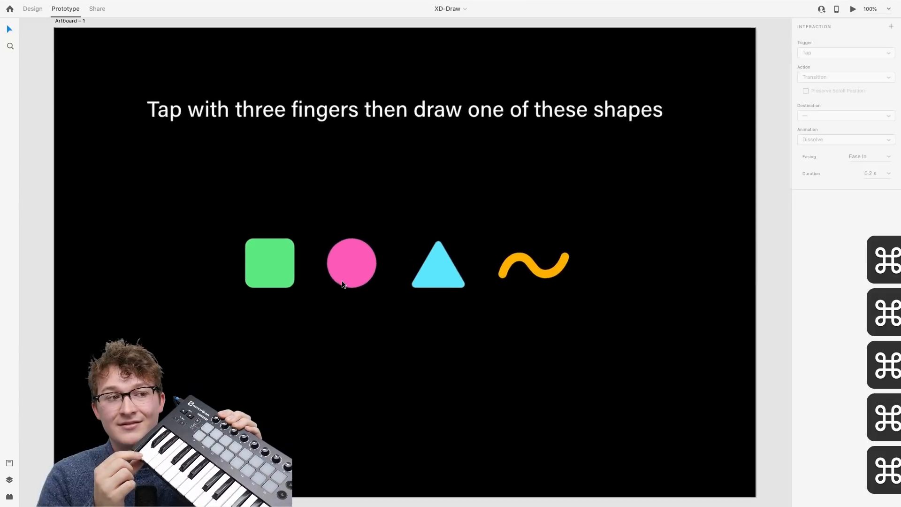
key("super+0")
key("super+1")
key("super+0")
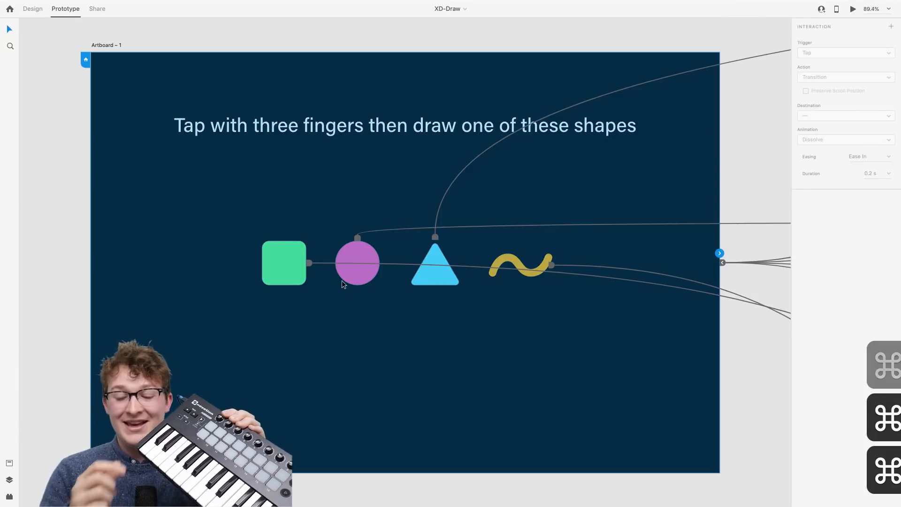
Quit the KeyCastr keystroke display.
mouse_move(691, 1)
left_click(726, 5)
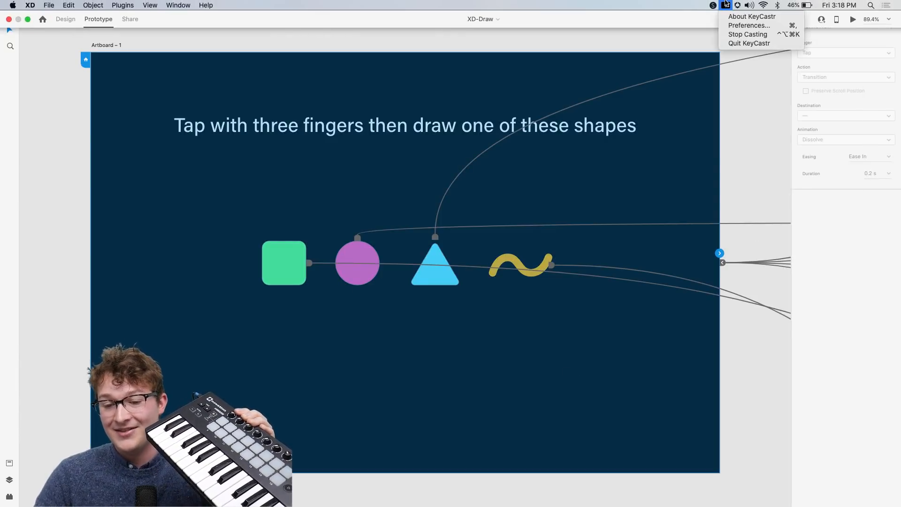
left_click(740, 44)
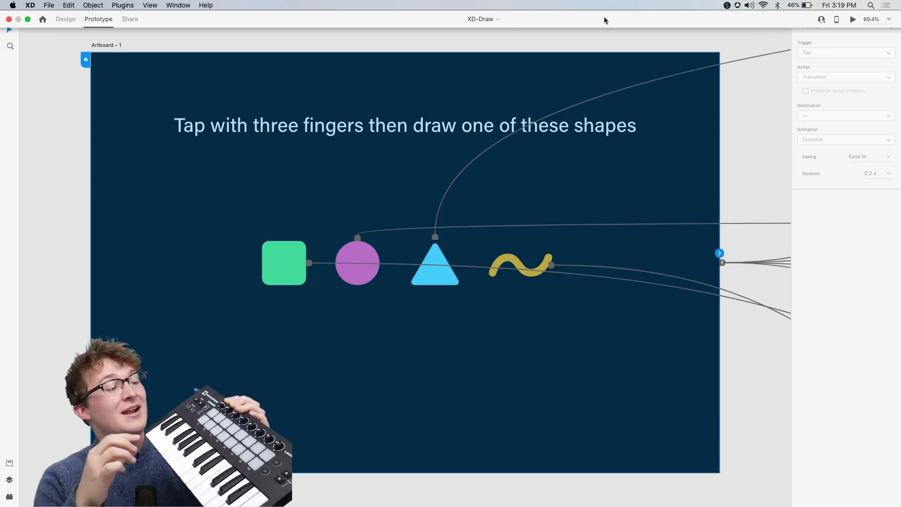
Demonstrate controller-driven zooming by zooming out around Artboard – 1 and returning the canvas to 100% twice.
scroll(565, 199, "down", 5)
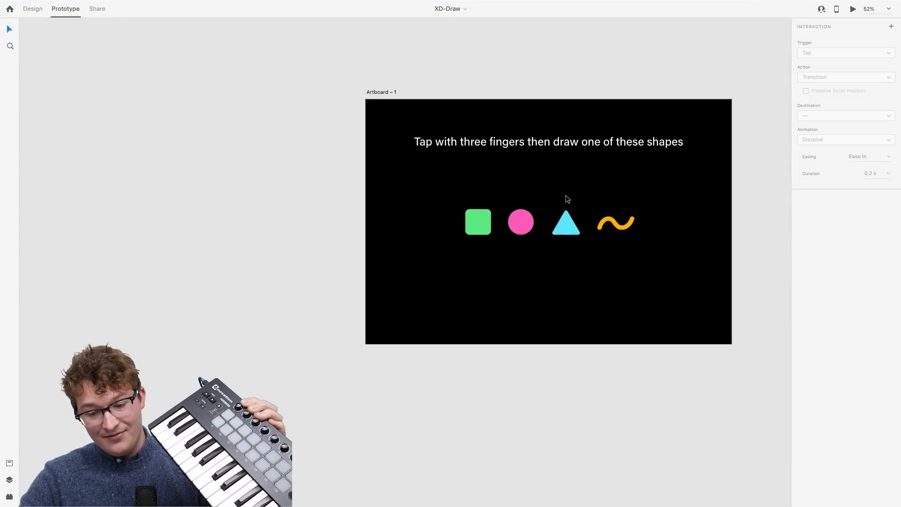
scroll(566, 199, "right", 1)
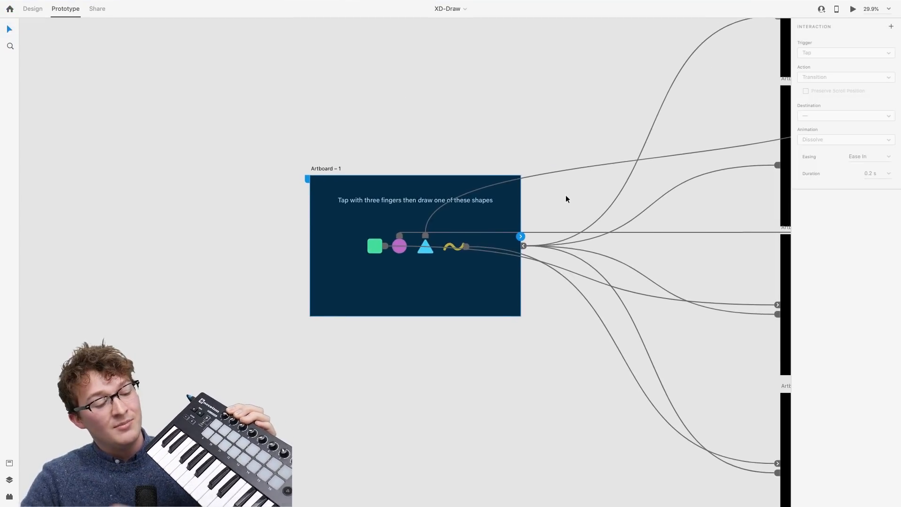
key("super+1")
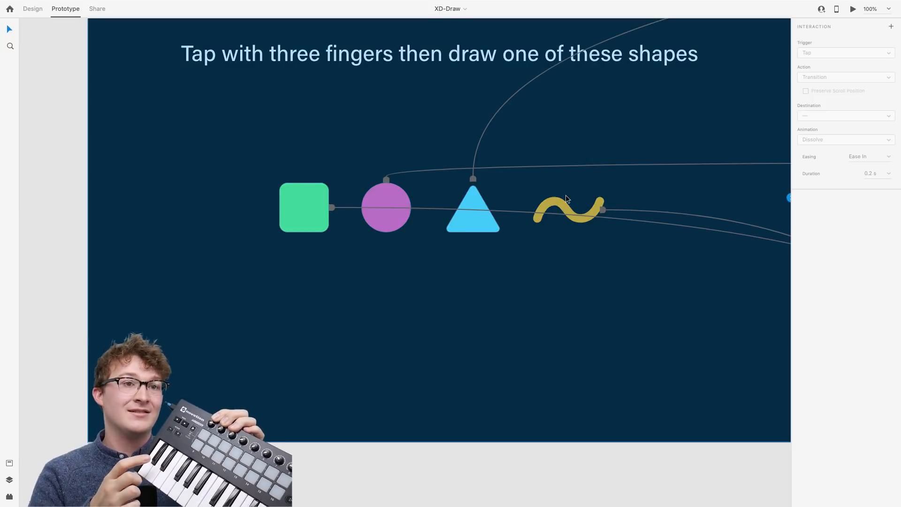
scroll(565, 199, "down", 4)
scroll(566, 199, "right", 2)
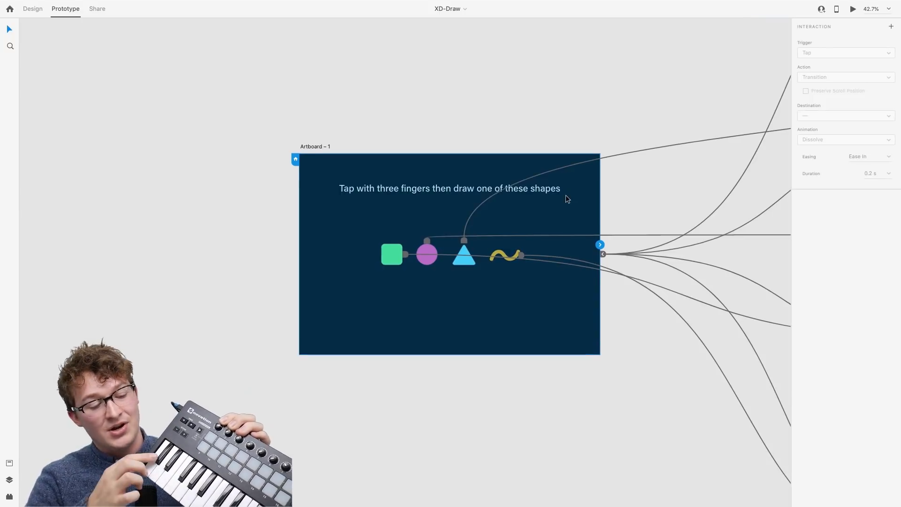
key("super+1")
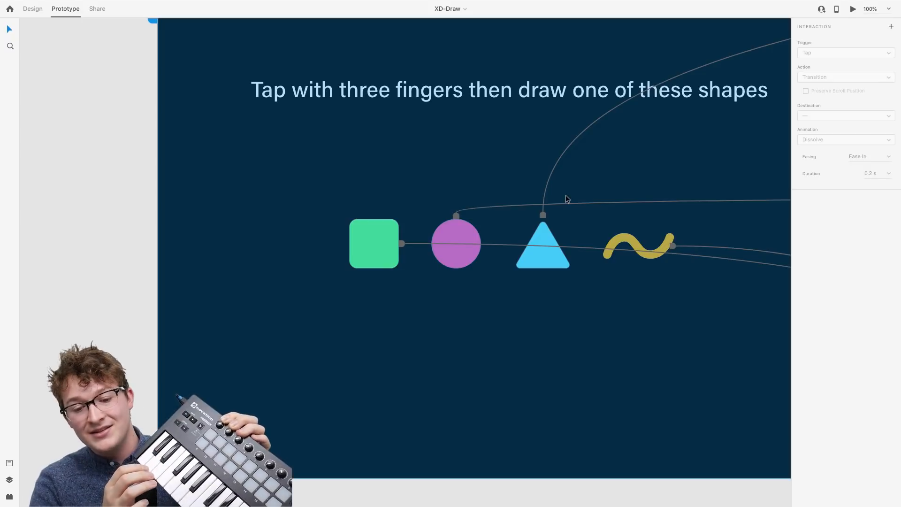
Zoom the canvas repeatedly in and out around Artboard – 1, ranging between 10% and 400%.
scroll(566, 199, "up", 6)
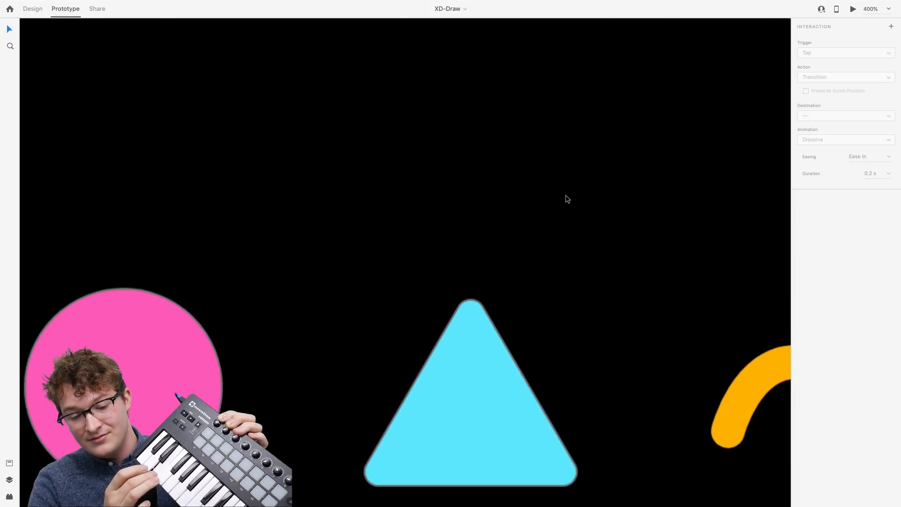
scroll(566, 199, "down", 8)
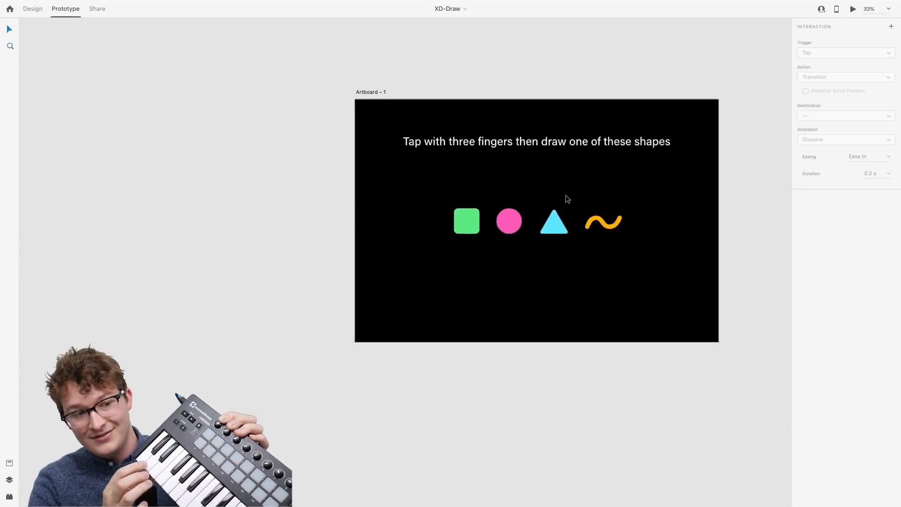
scroll(566, 198, "up", 6)
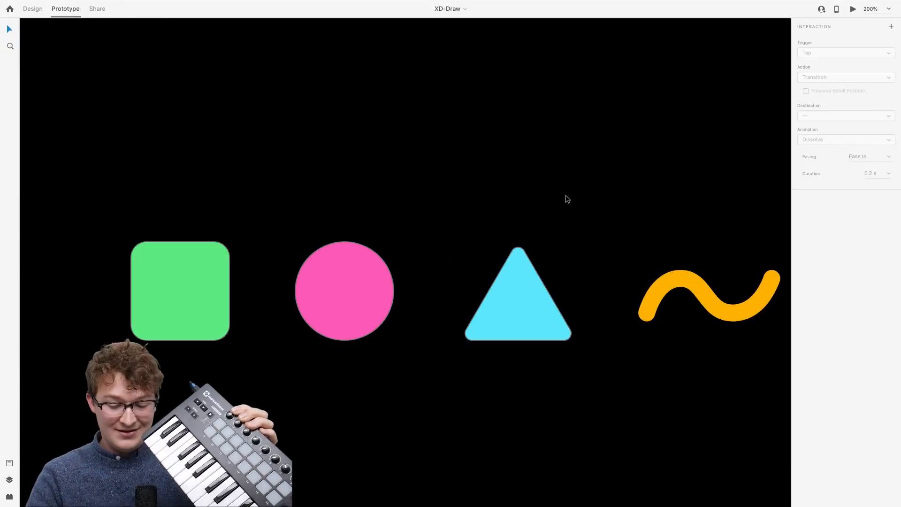
scroll(566, 199, "down", 4)
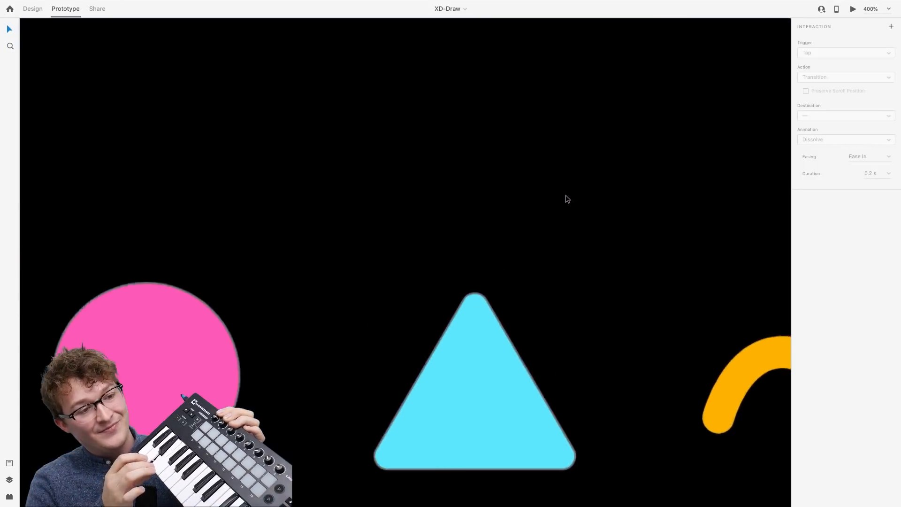
scroll(567, 196, "down", 5)
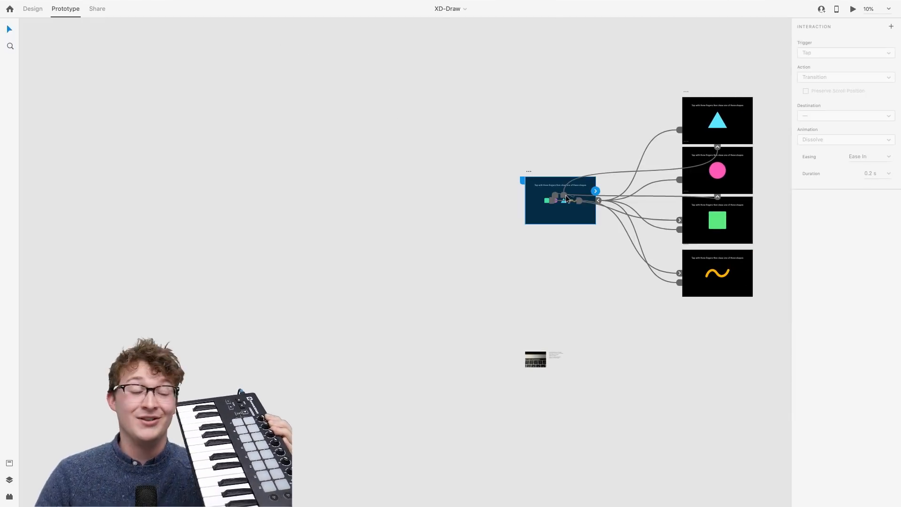
scroll(565, 199, "up", 4)
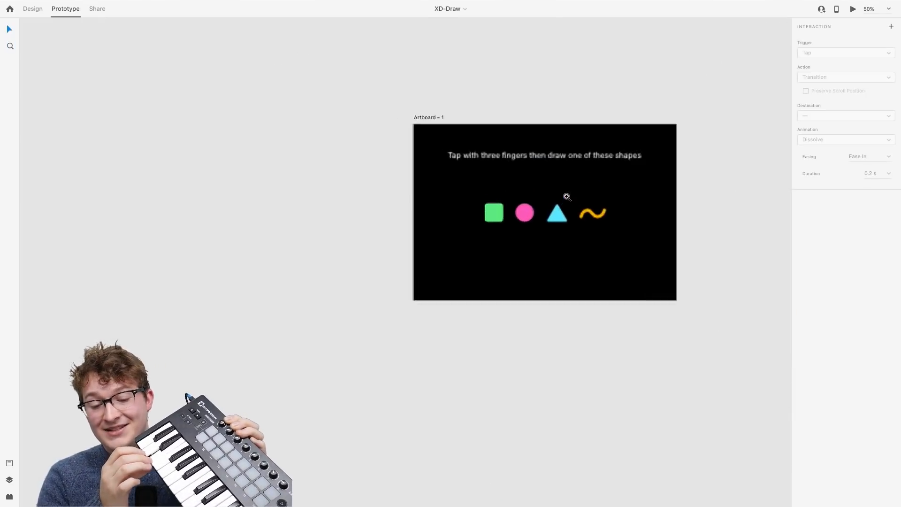
scroll(566, 199, "down", 1)
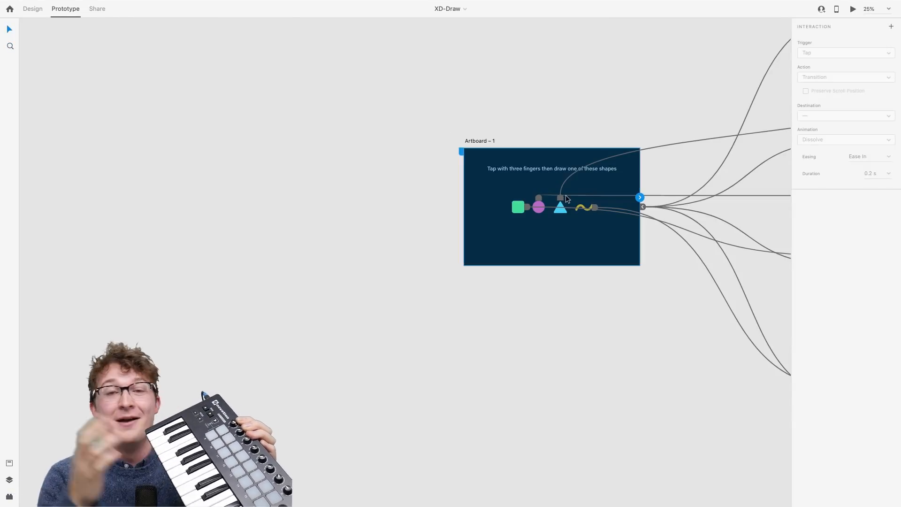
scroll(565, 199, "up", 6)
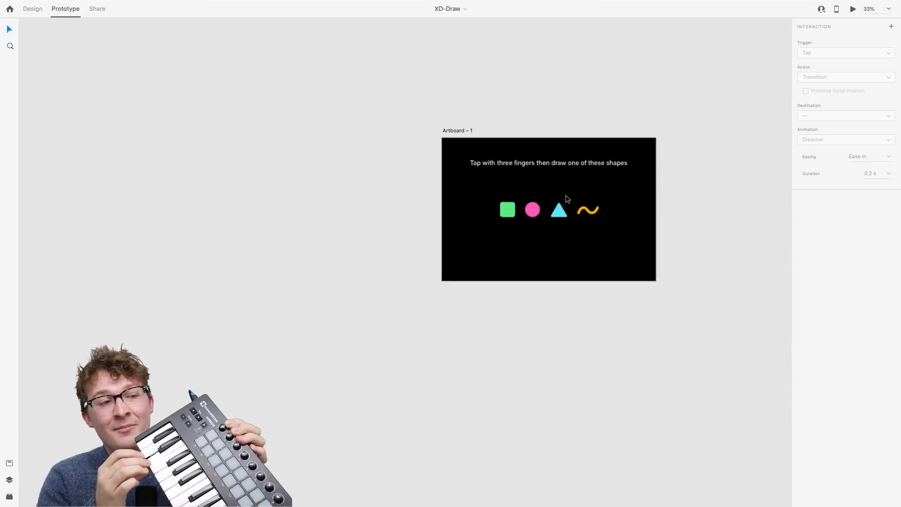
scroll(566, 199, "up", 2)
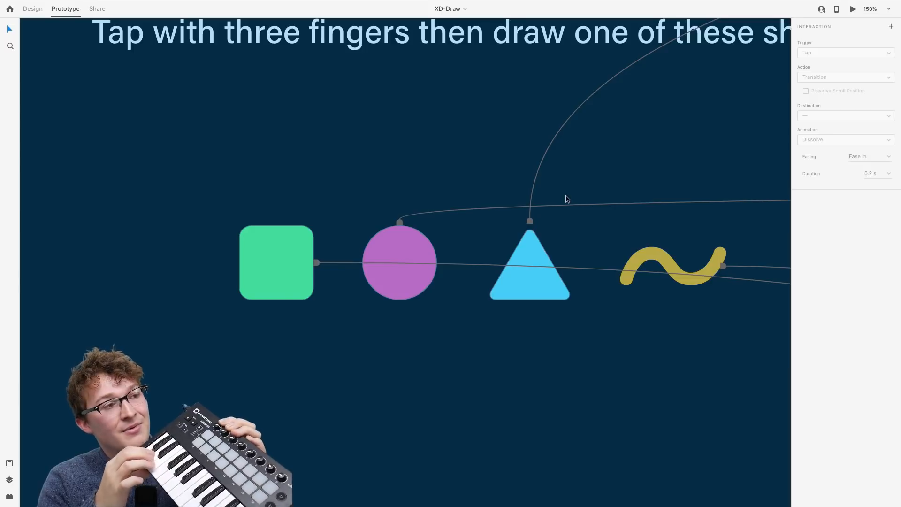
Fit the view to Artboard – 1 and zoom out to about 8% to show all the XD-Draw artboards.
key("ctrl+0")
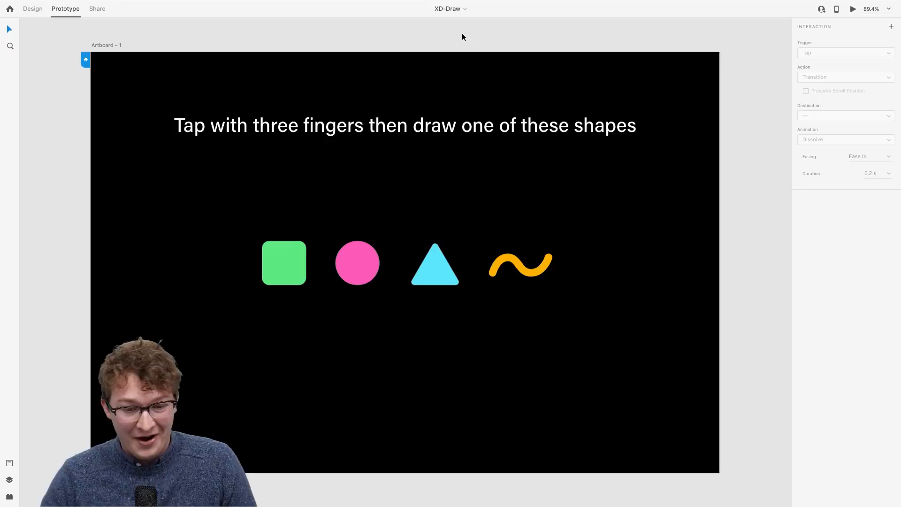
scroll(462, 33, "down", 5)
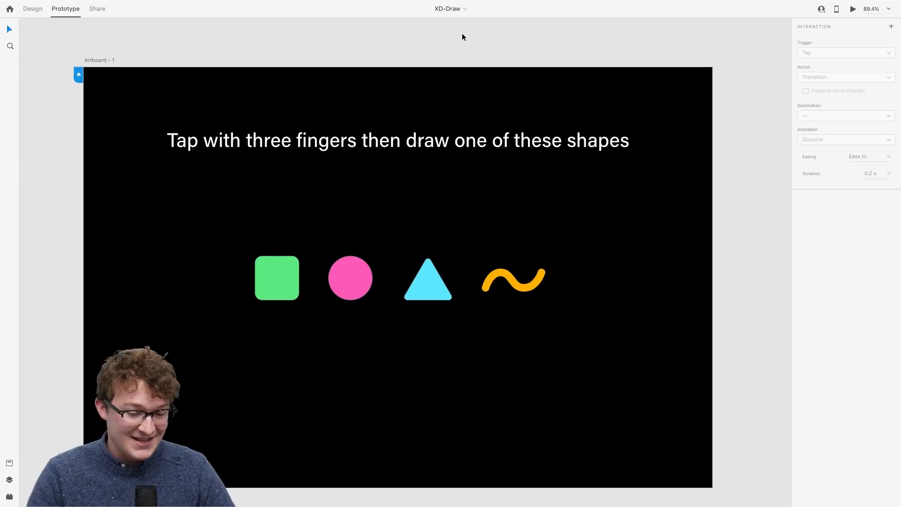
scroll(357, 206, "down", 5)
scroll(357, 205, "right", 4)
scroll(357, 205, "down", 4)
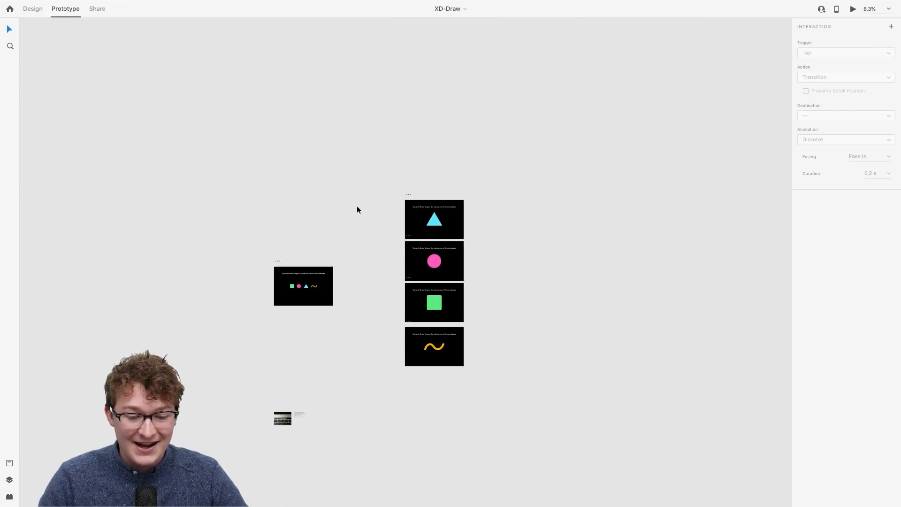
Switch to the Untitled-1 document and close the XD-Draw preview window.
key("ctrl+Up")
left_click(383, 18)
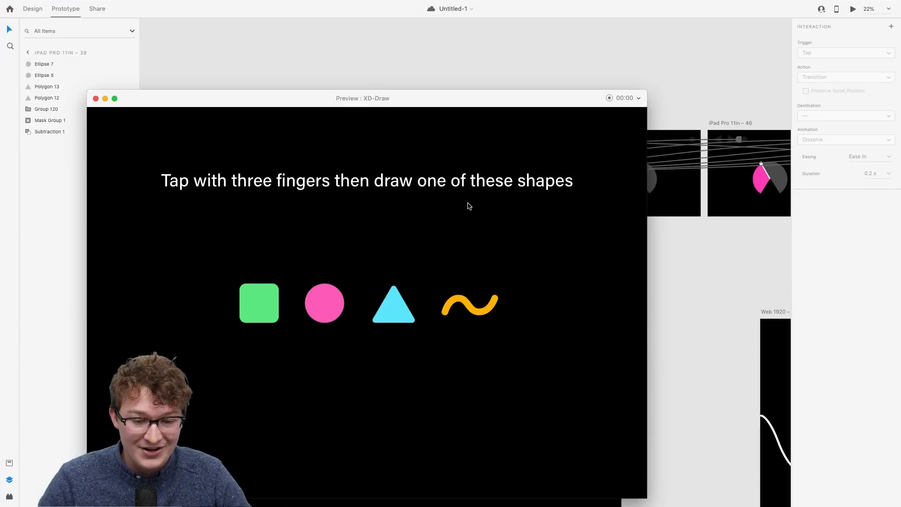
left_click(96, 98)
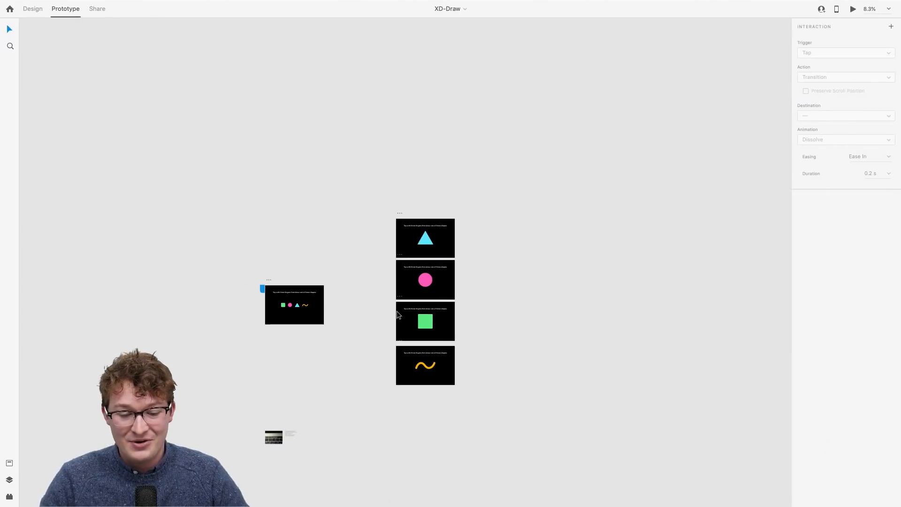
Return to the Untitled-1 document, and switch from it to the UI Sounds project in GarageBand.
key("ctrl+Up")
left_click(370, 49)
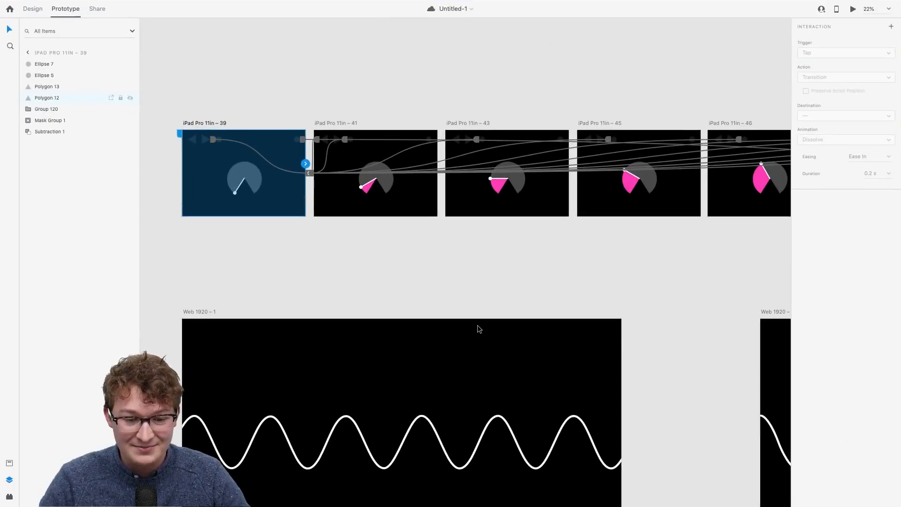
key("ctrl+Up")
left_click(329, 271)
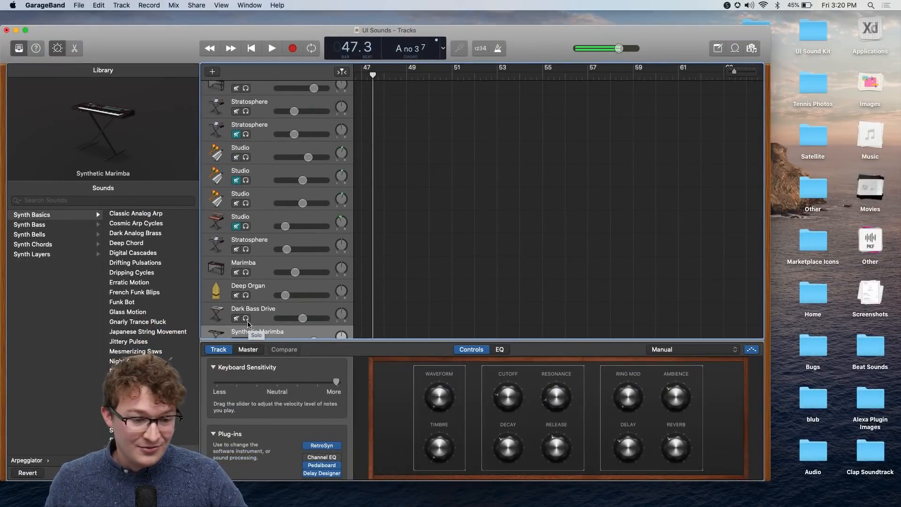
Switch back to Adobe XD, passing through XD-Draw to the Untitled-1 document.
key("ctrl+Up")
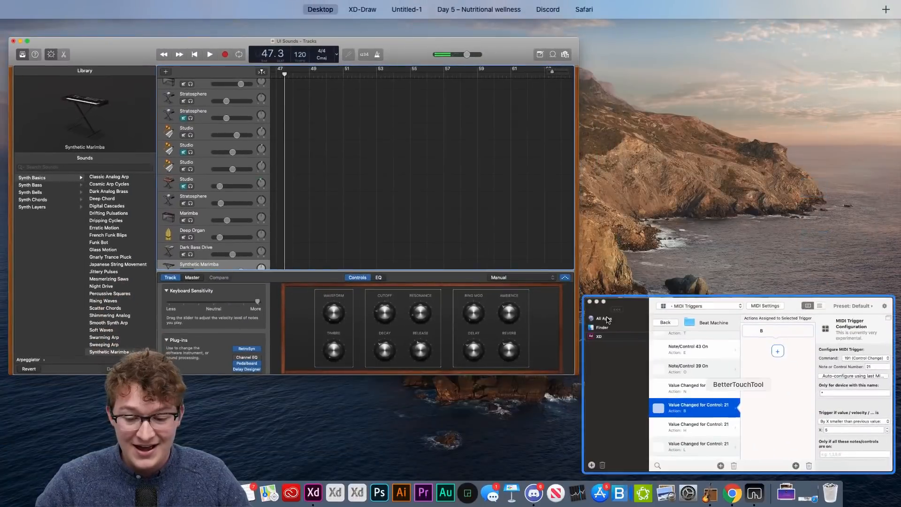
mouse_move(471, 3)
left_click(354, 42)
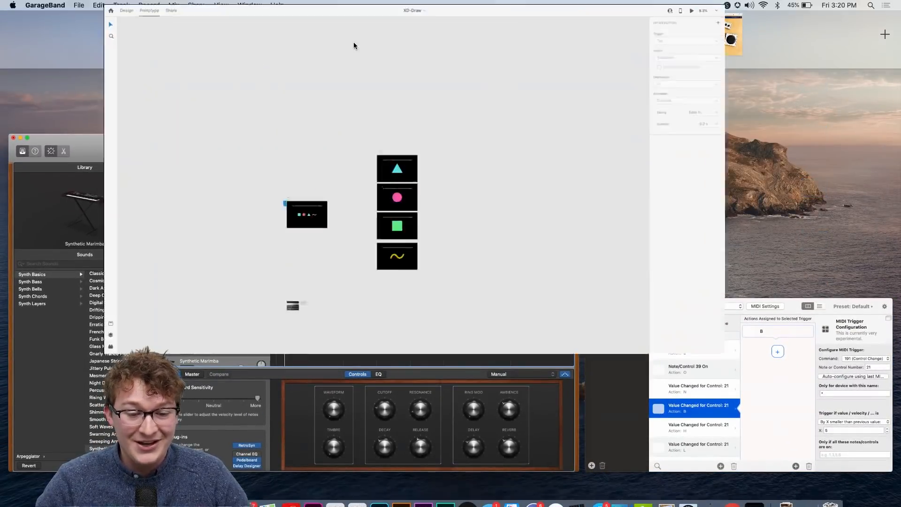
key("ctrl+Up")
left_click(402, 58)
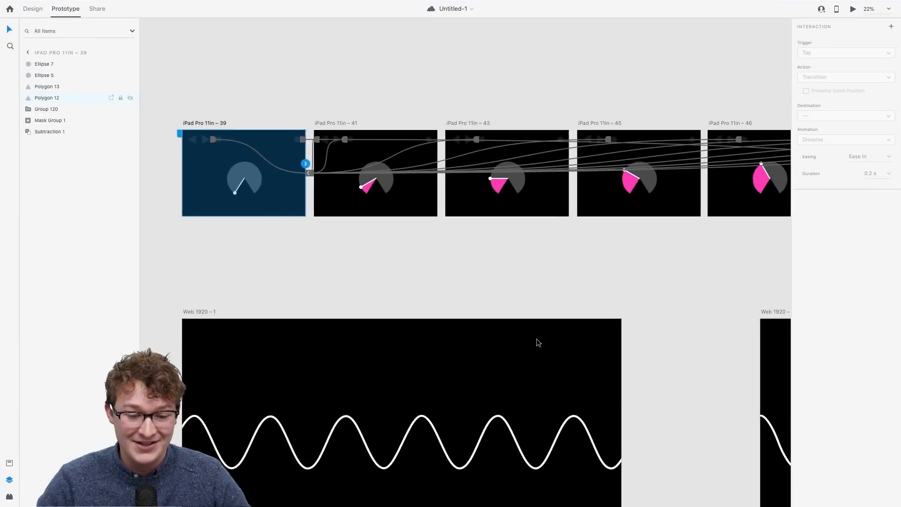
Examine the dial and waveform artboards in Untitled-1, selecting Web 1920 – 3 and the flat-line artboard below.
scroll(536, 338, "down", 5)
left_click(390, 315)
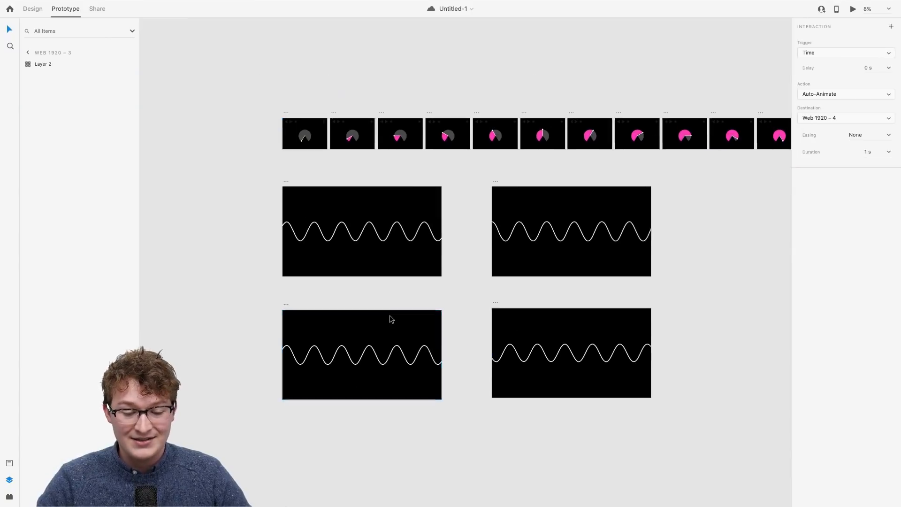
scroll(389, 315, "up", 4)
scroll(390, 314, "down", 5)
key("ctrl+Up")
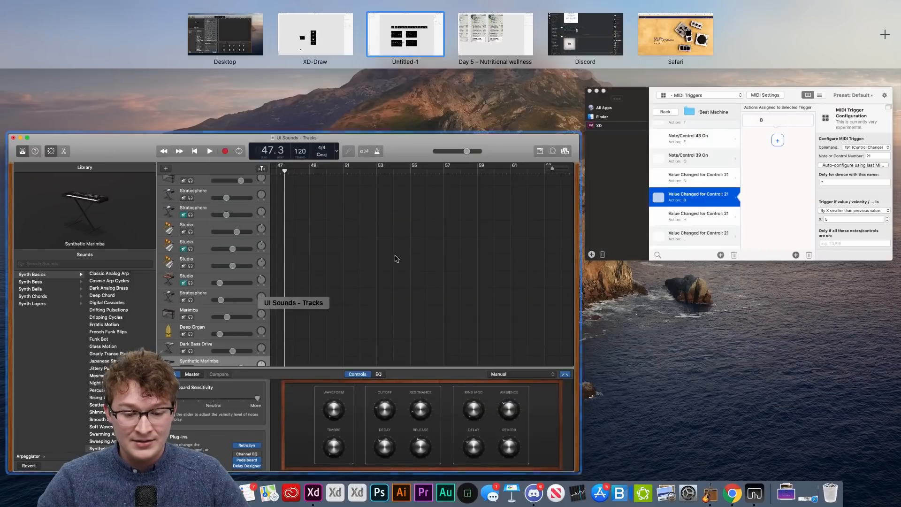
left_click(410, 36)
scroll(447, 184, "down", 5)
scroll(446, 184, "down", 3)
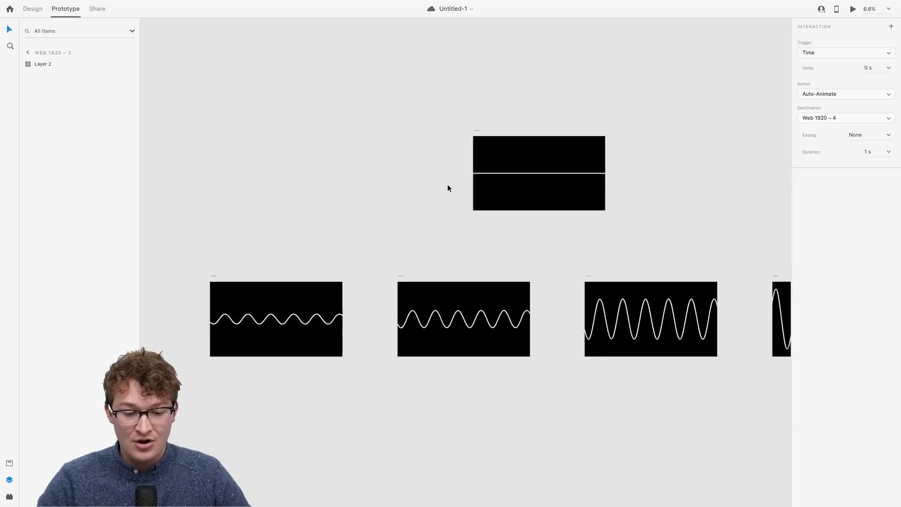
scroll(447, 183, "down", 3)
left_click(445, 304)
Switch to BetterTouchTool and go back from the Beat Machine group to the top-level MIDI triggers for XD.
key("ctrl+Up")
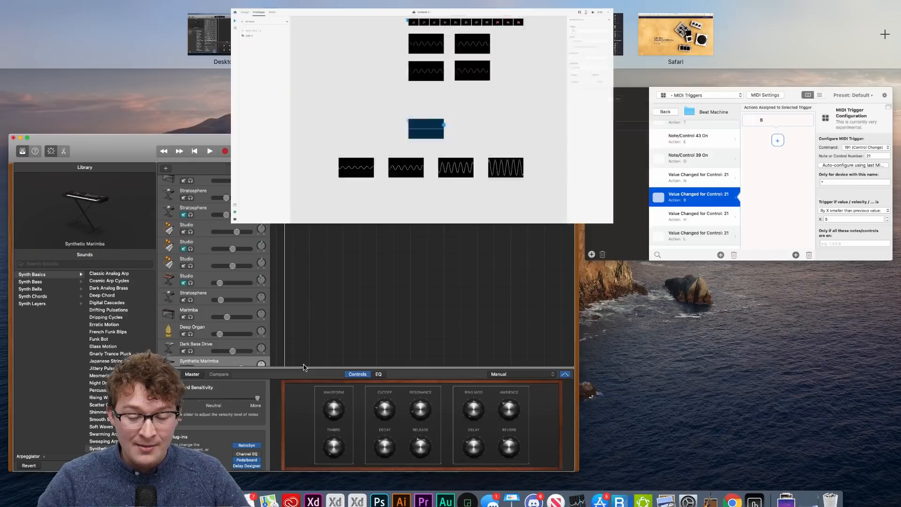
left_click(750, 181)
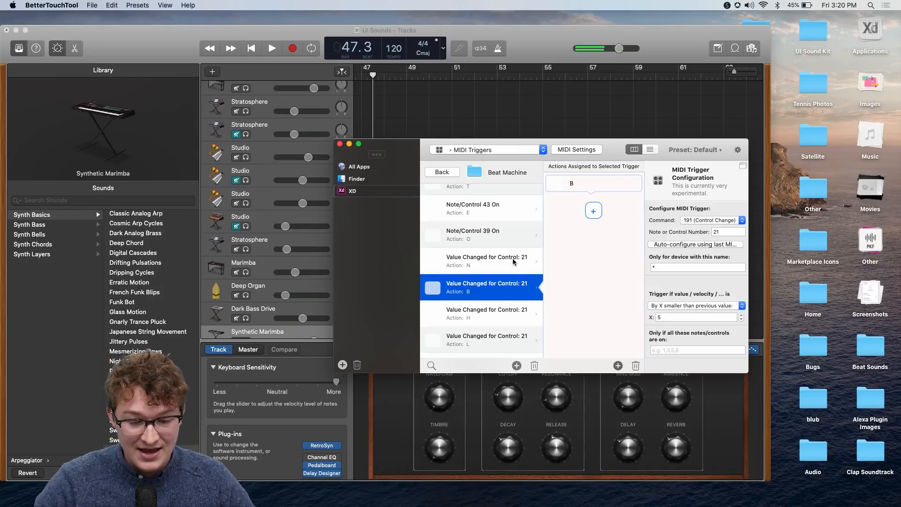
scroll(512, 258, "up", 5)
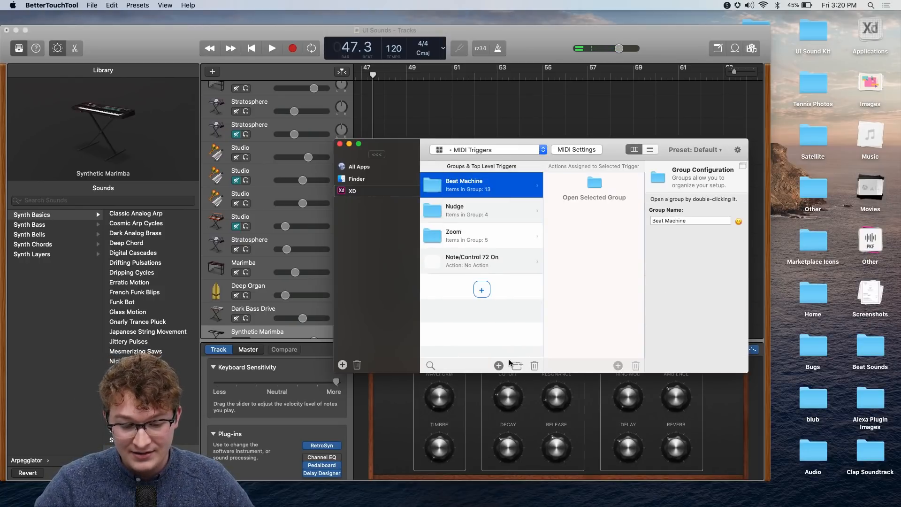
Add a top-level MIDI trigger and auto-configure it from the last MIDI command as Note Off, note 57, for the Launchkey Mini.
left_click(498, 365)
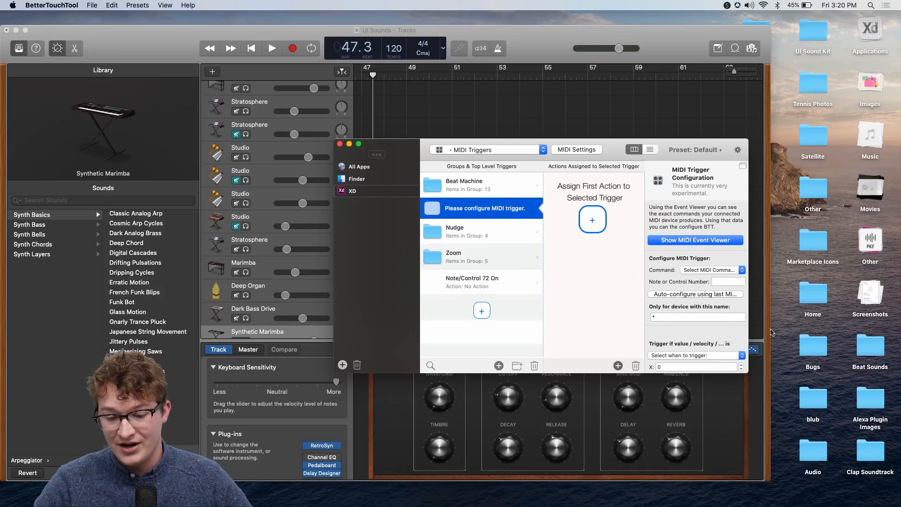
left_click(684, 295)
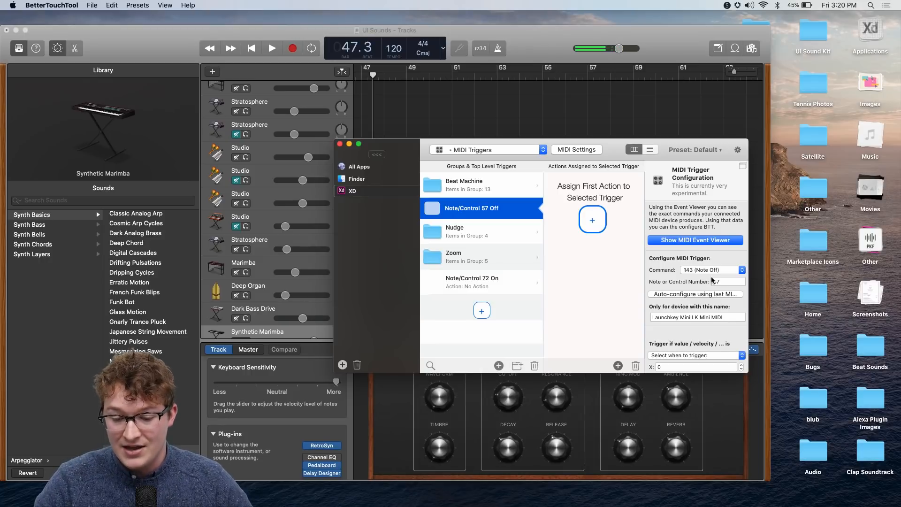
scroll(666, 329, "down", 3)
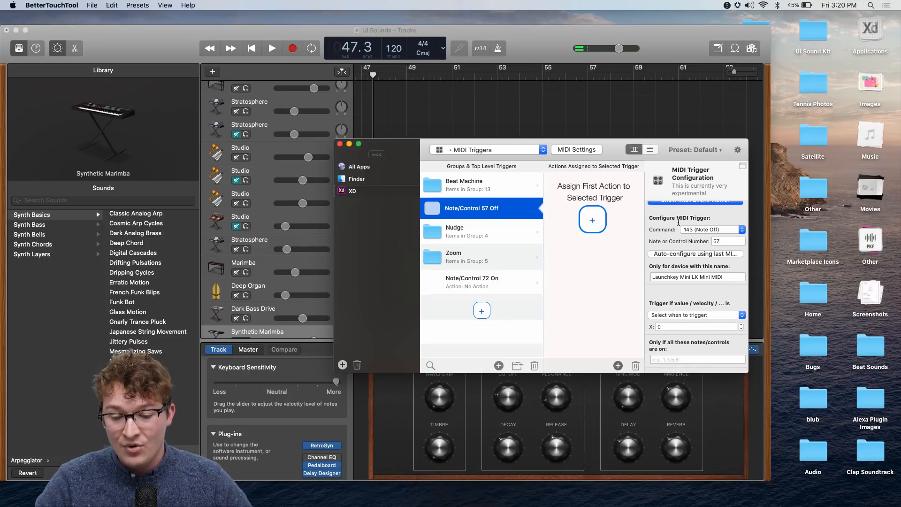
Change the note 57 trigger's MIDI command to 159 (Note On).
scroll(655, 291, "up", 2)
scroll(650, 273, "down", 1)
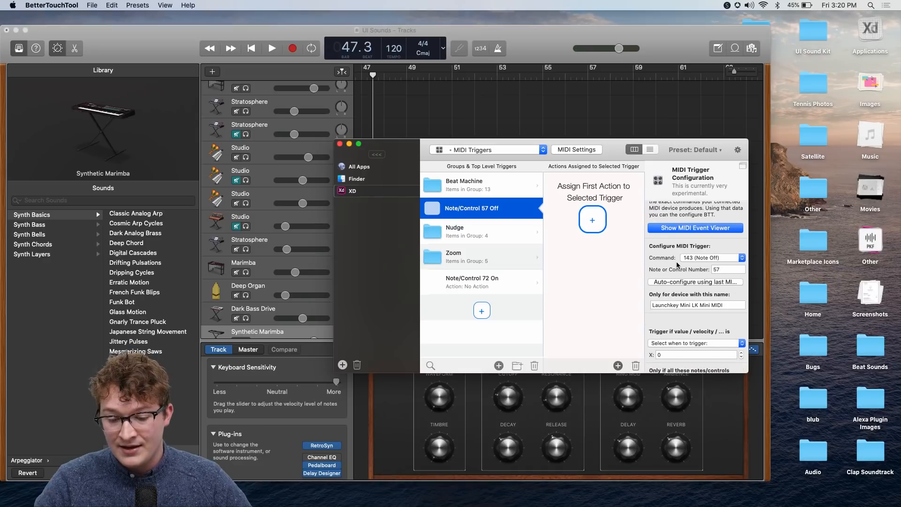
left_click(707, 259)
left_click(704, 264)
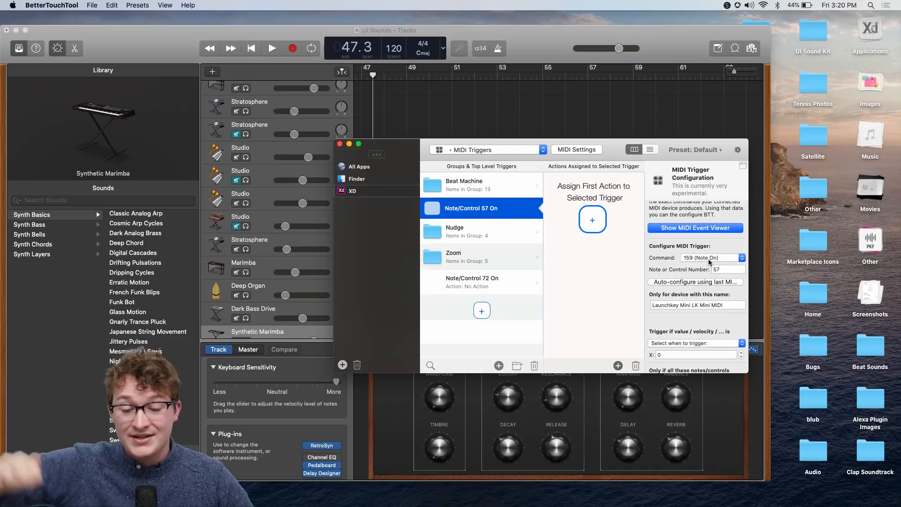
Assign an action to the Note/Control 57 On trigger that sends the keyboard shortcut 1.
left_click(595, 230)
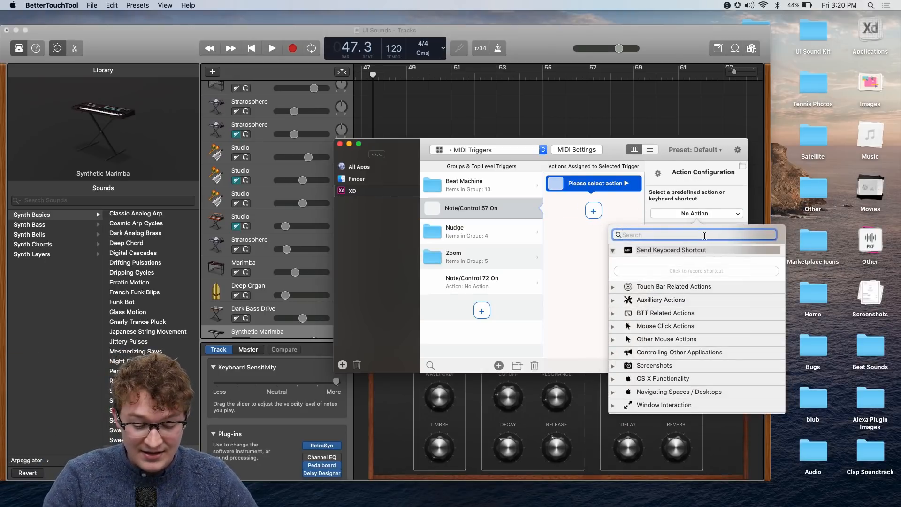
type("q")
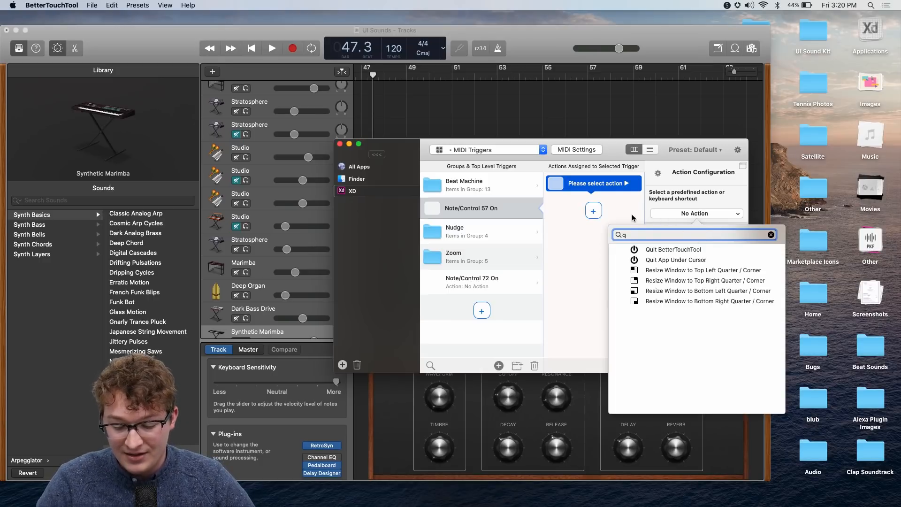
key("BackSpace")
type("1")
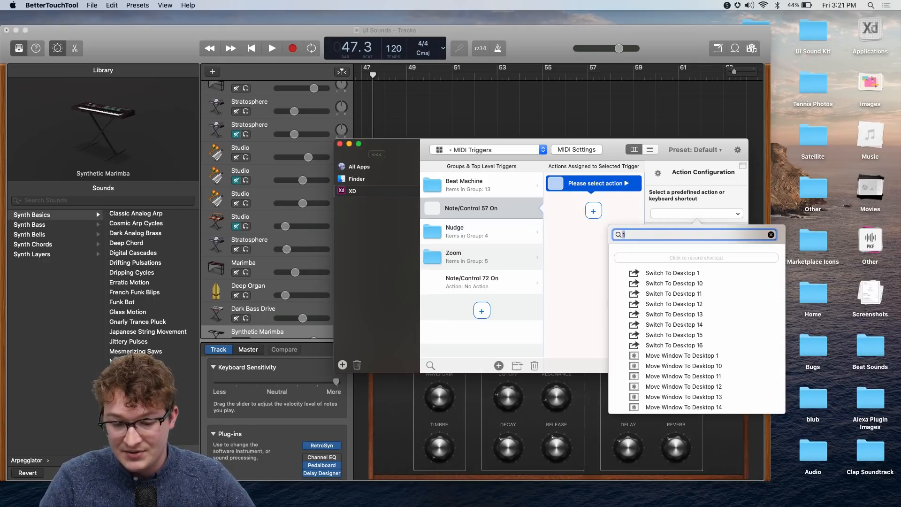
left_click(634, 212)
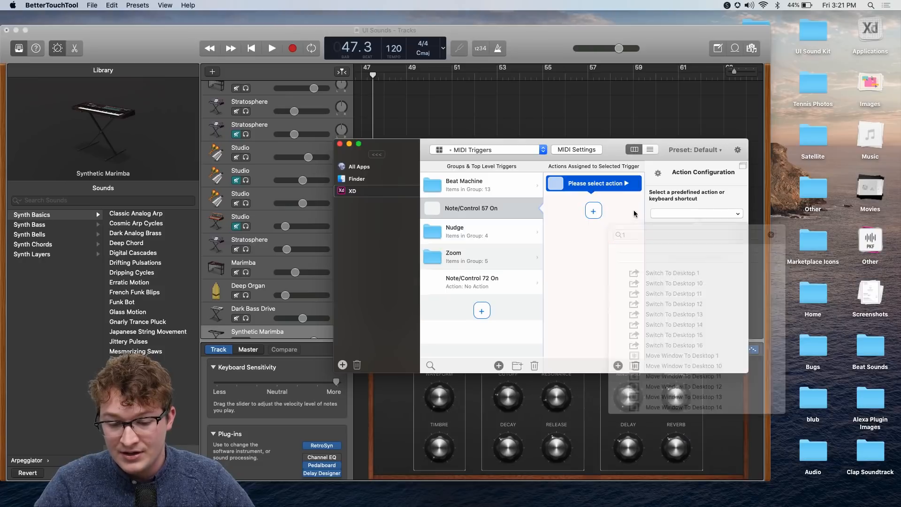
left_click(668, 213)
left_click(670, 253)
left_click(672, 268)
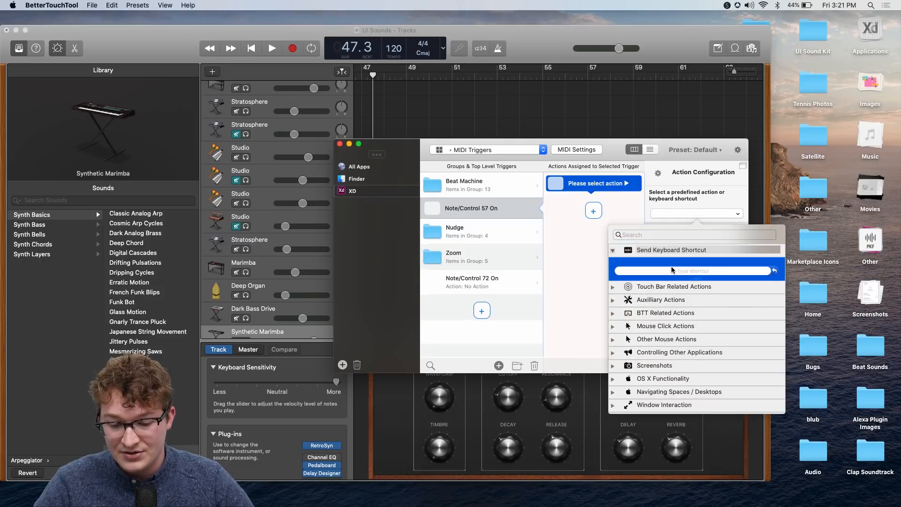
key("1")
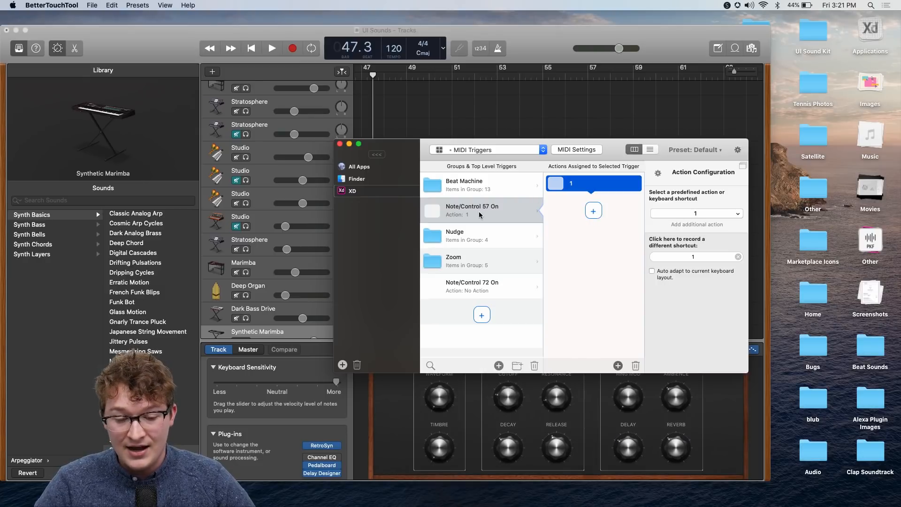
Add another top-level MIDI trigger and auto-configure it from the last MIDI command as Note Off, note 57, for the Launchkey Mini.
left_click(494, 216)
left_click(482, 315)
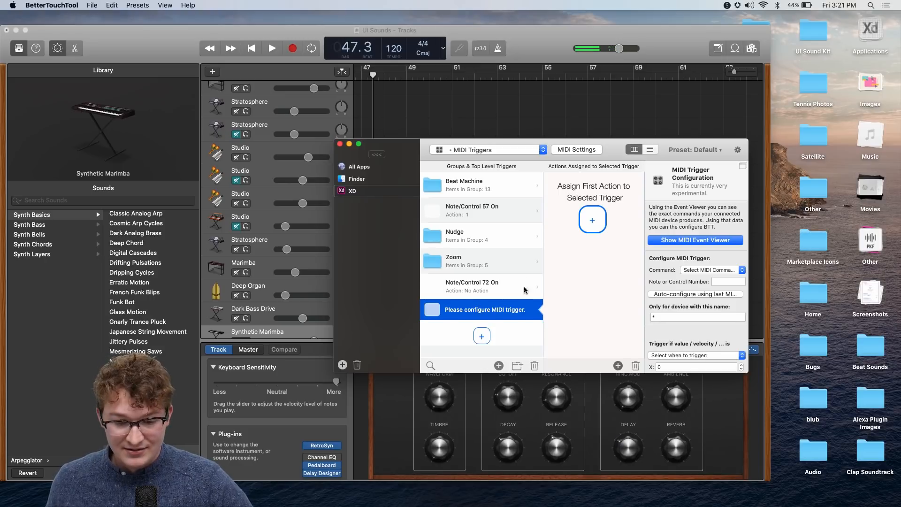
left_click(533, 209)
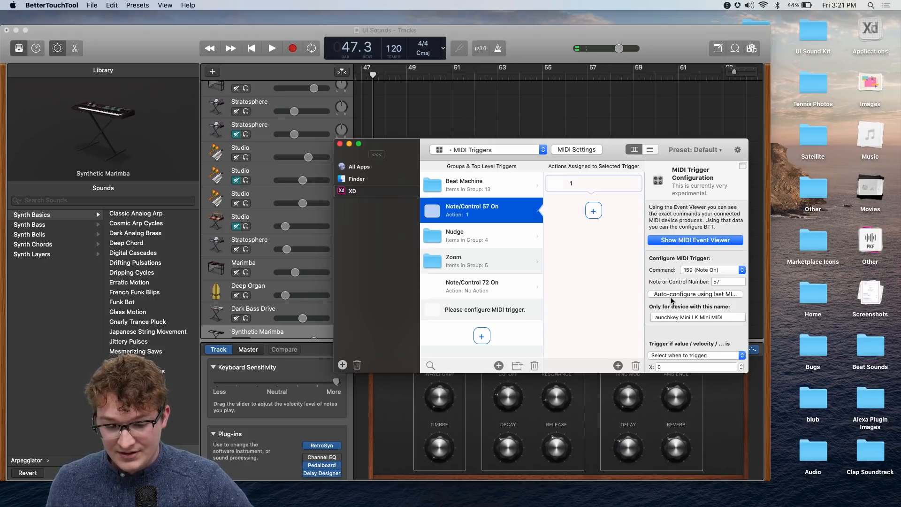
scroll(671, 300, "down", 2)
left_click(501, 310)
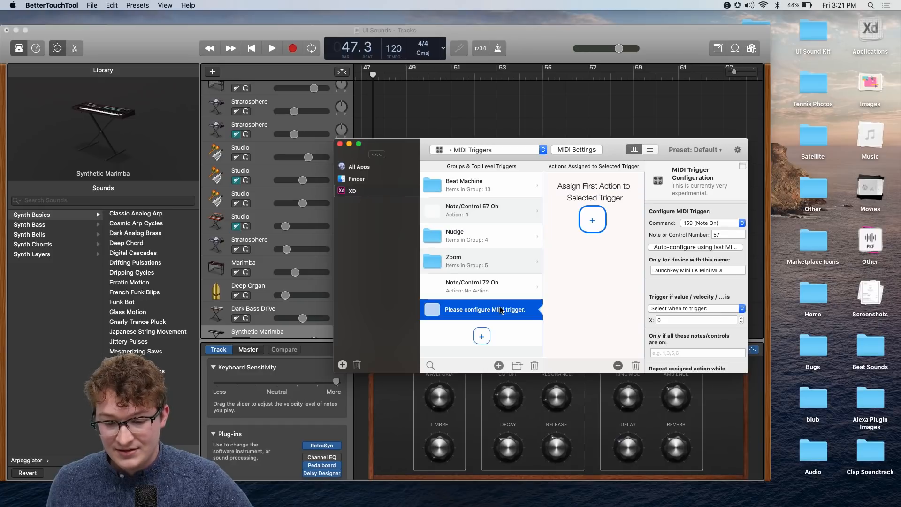
left_click(679, 249)
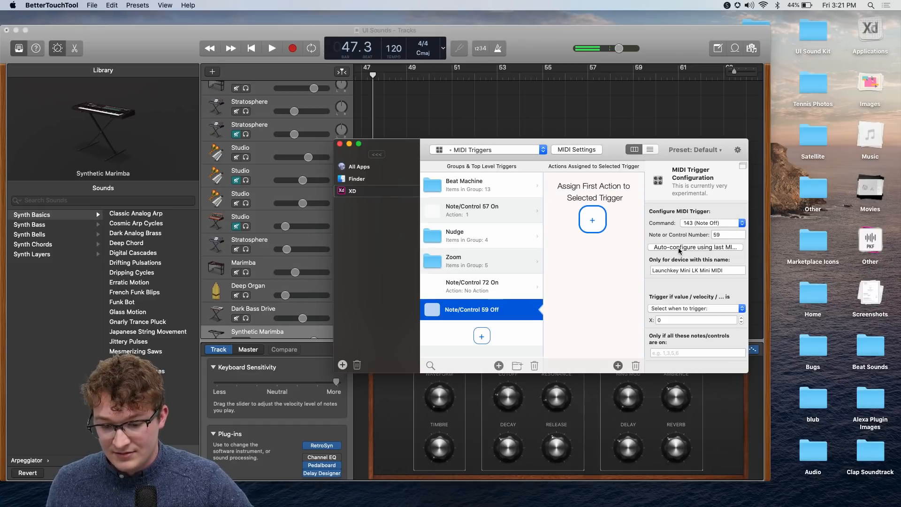
left_click(678, 249)
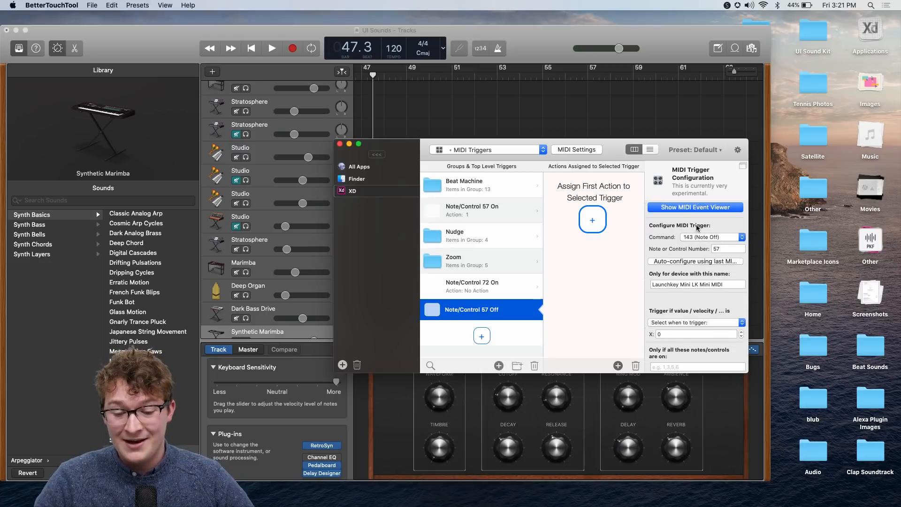
Assign an action to the Note/Control 57 Off trigger that sends the Backspace key as its keyboard shortcut.
left_click(605, 216)
type("0")
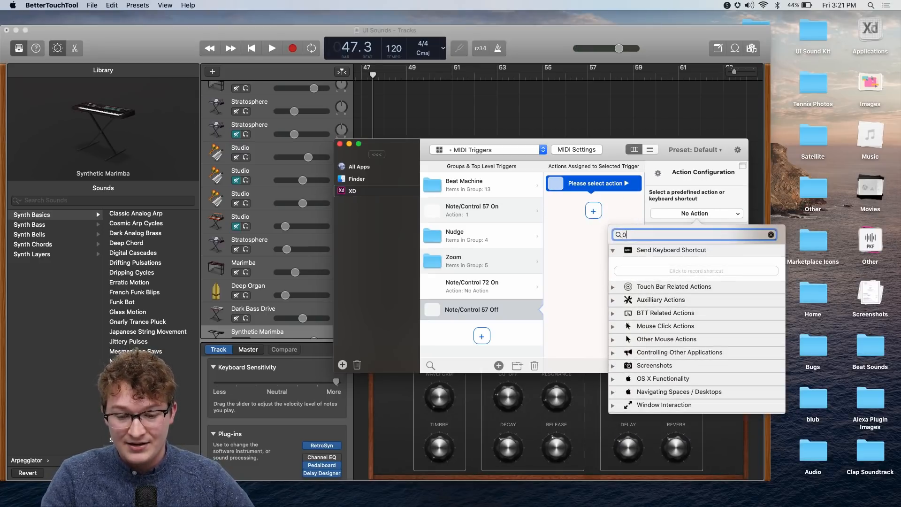
key("BackSpace")
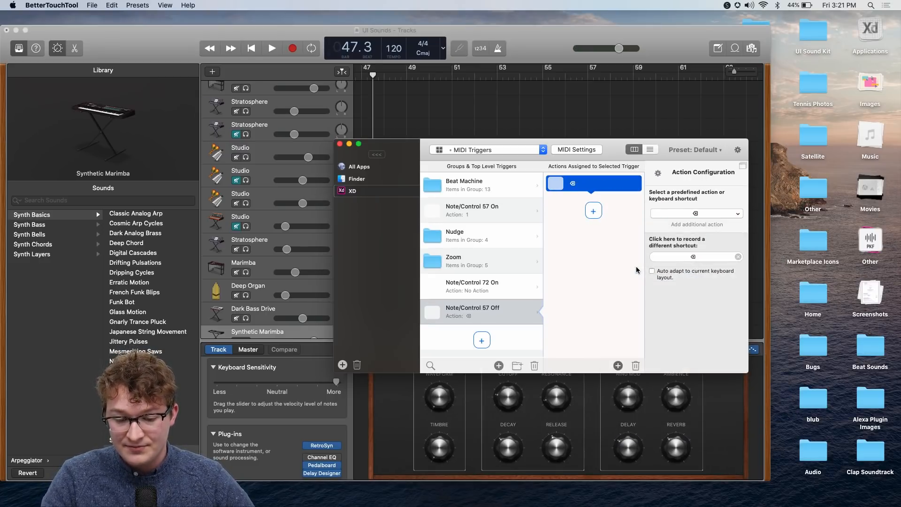
left_click(686, 213)
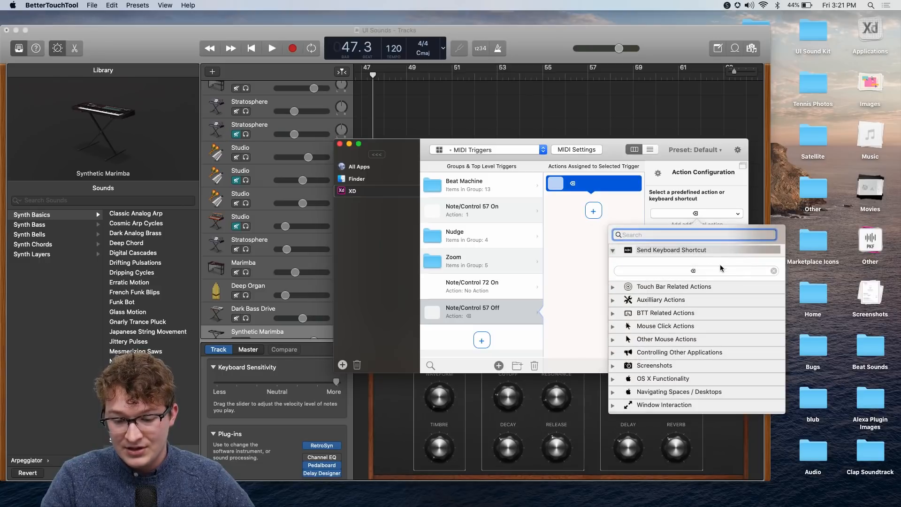
left_click(718, 267)
key("BackSpace")
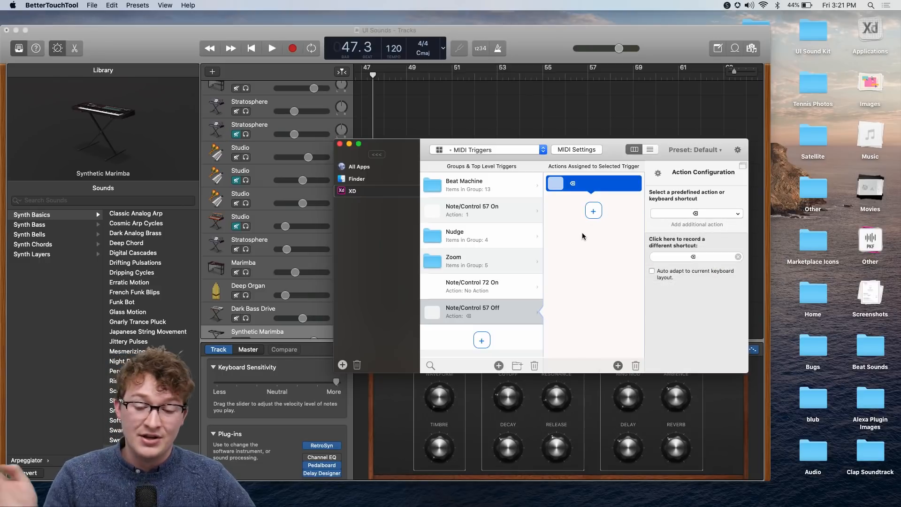
Switch to Adobe XD and link the flat-line artboard Web 1920 – 9 to Web 1920 – 8 with a Keys & Gamepad trigger on key 1.
key("ctrl+Up")
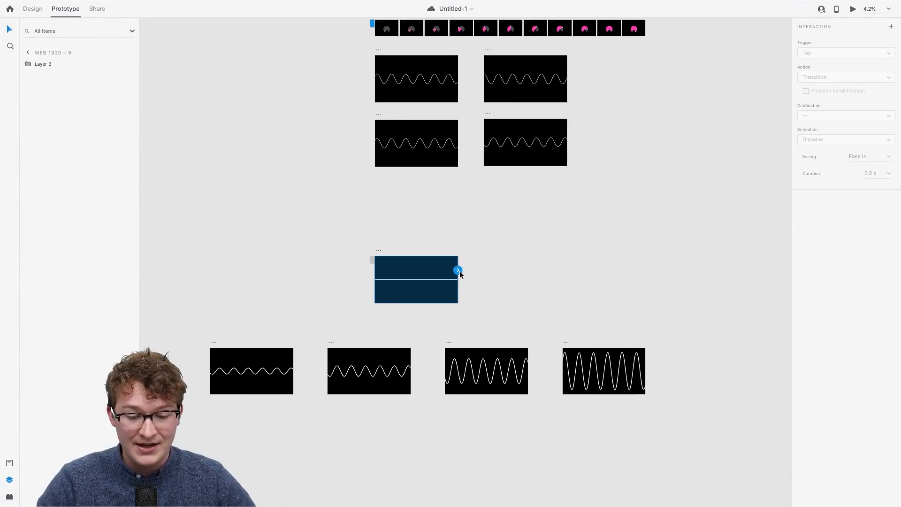
left_click_drag(458, 270, 275, 366)
scroll(547, 261, "up", 3)
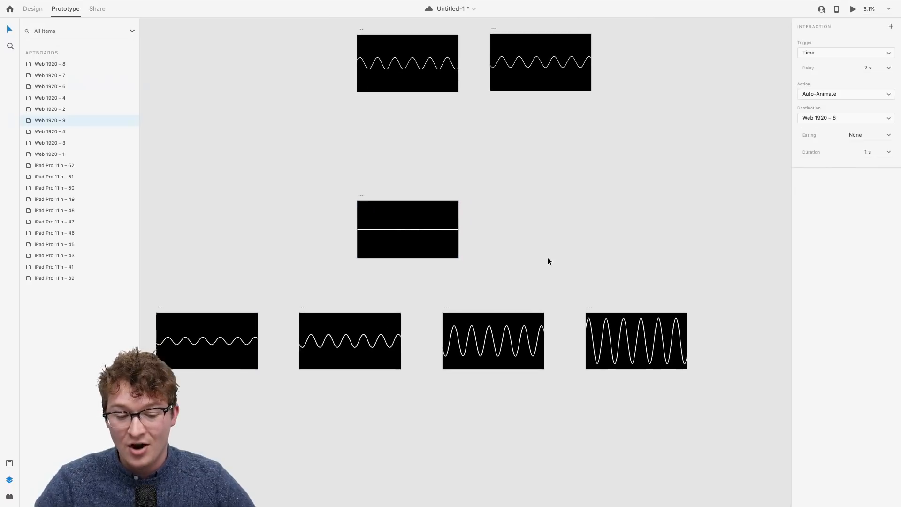
scroll(418, 278, "left", 3)
left_click(821, 54)
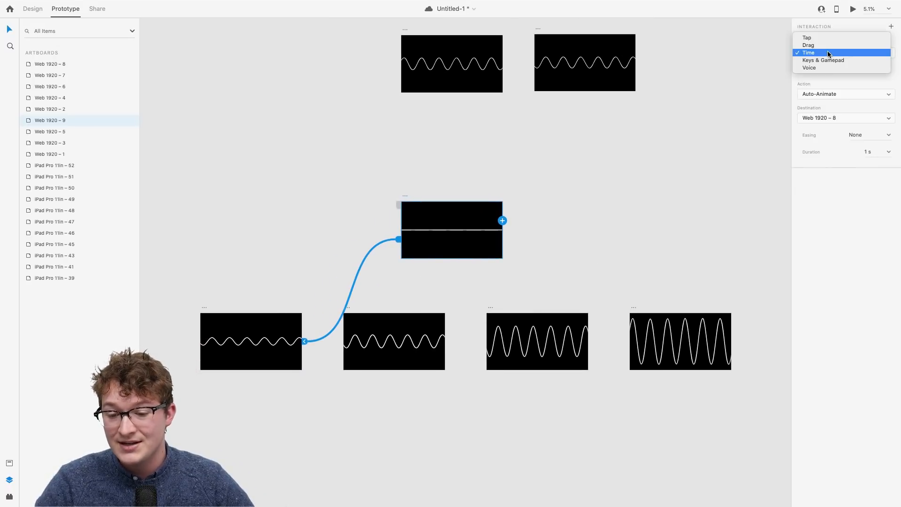
left_click(825, 59)
left_click(833, 75)
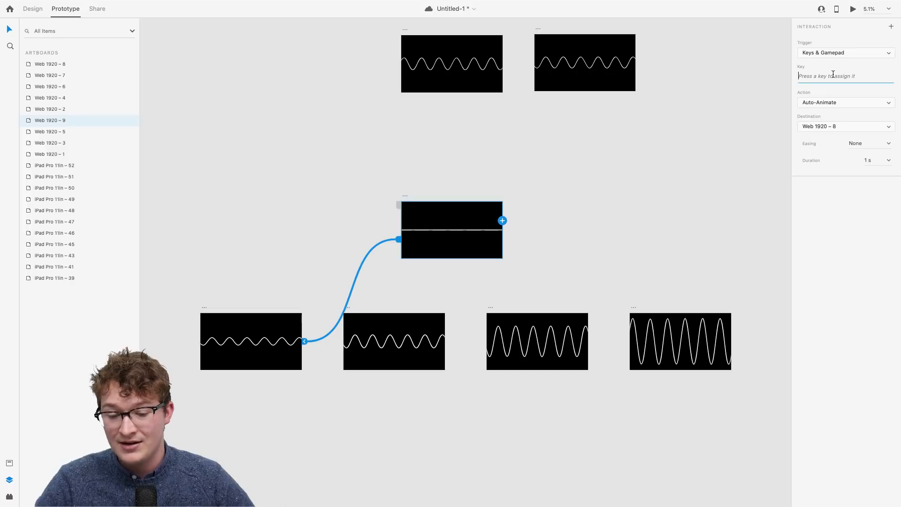
key("1")
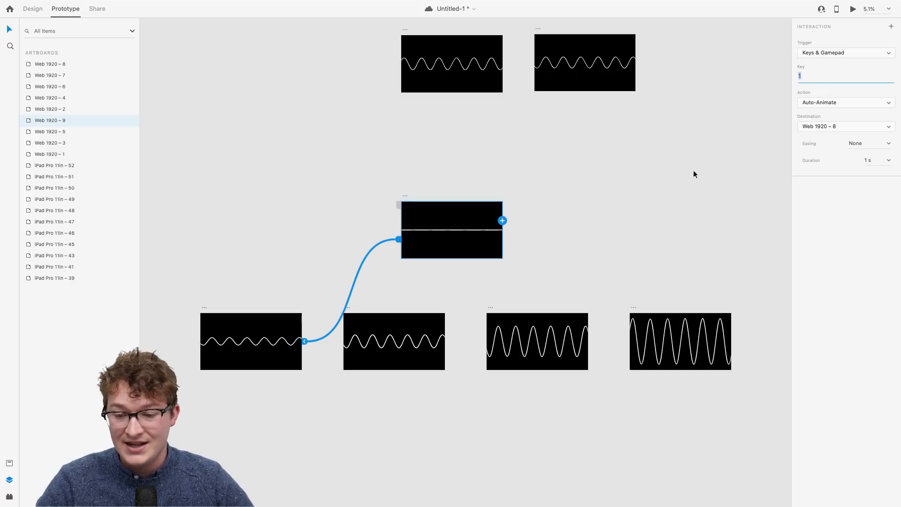
Link the low-wave artboard Web 1920 – 8 back to Web 1920 – 9 with a Keys & Gamepad trigger on key 0.
left_click(292, 317)
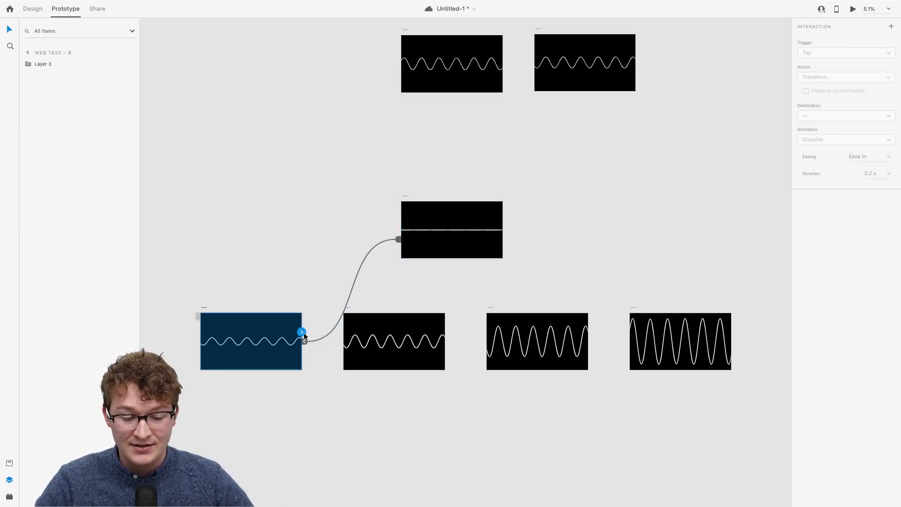
left_click_drag(301, 331, 434, 250)
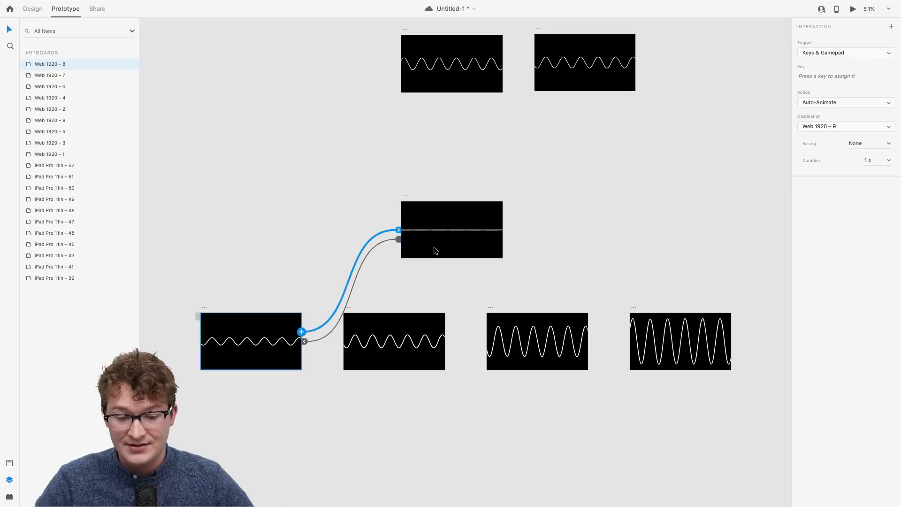
left_click(825, 53)
left_click(823, 54)
left_click(817, 78)
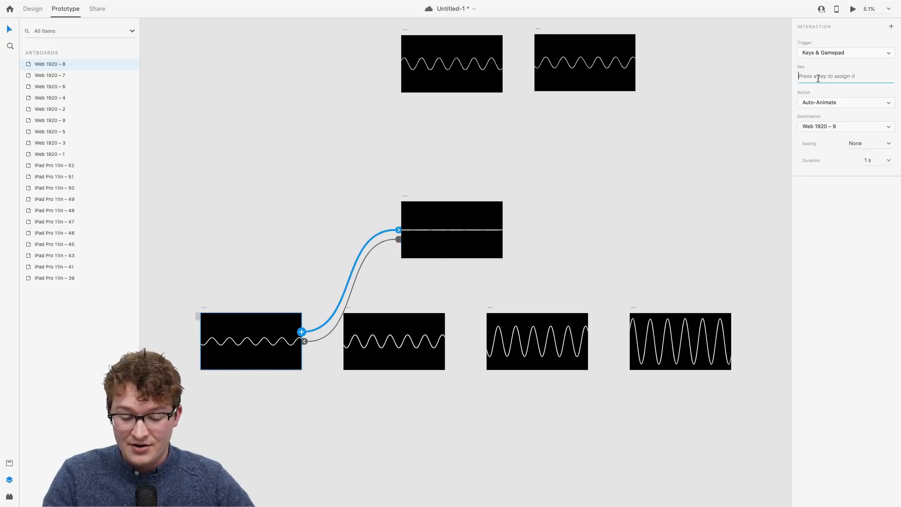
key("0")
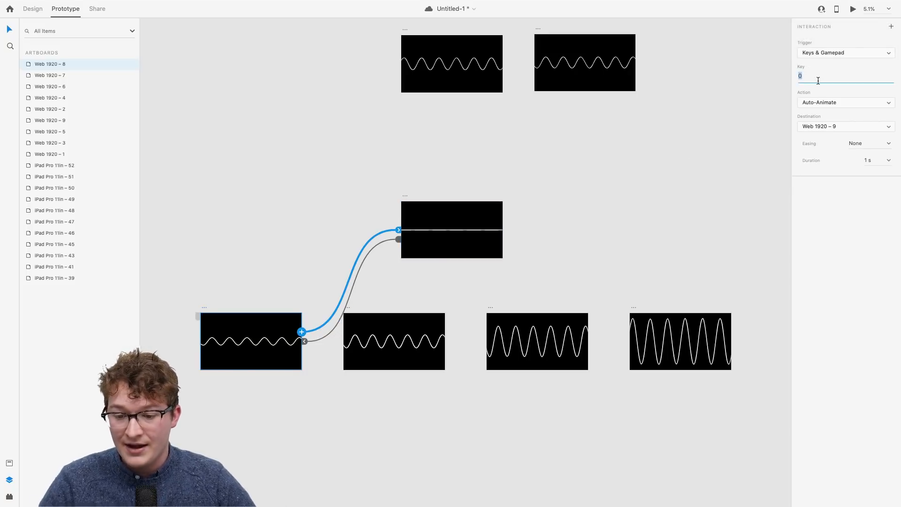
Set the duration of both interactions between Web 1920 – 8 and Web 1920 – 9 to 0.04 s.
left_click(889, 161)
key("BackSpace")
key("BackSpace")
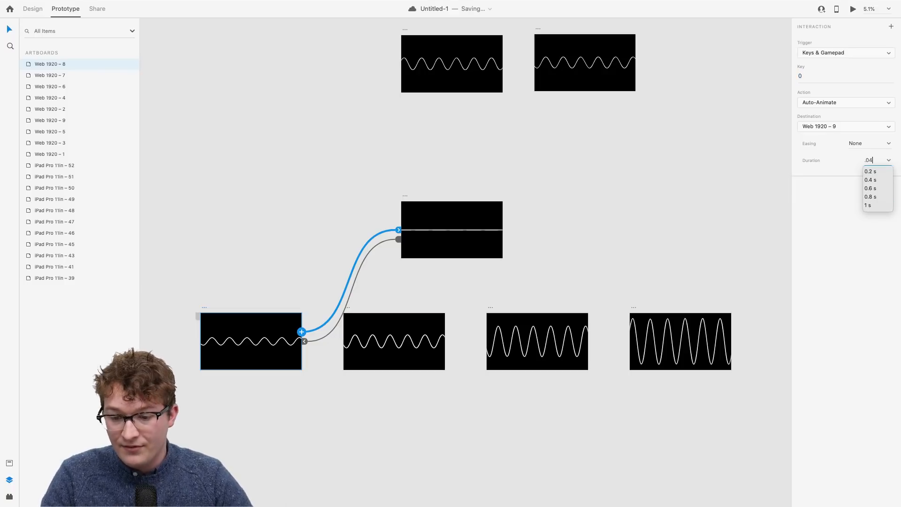
key("Return")
left_click(322, 337)
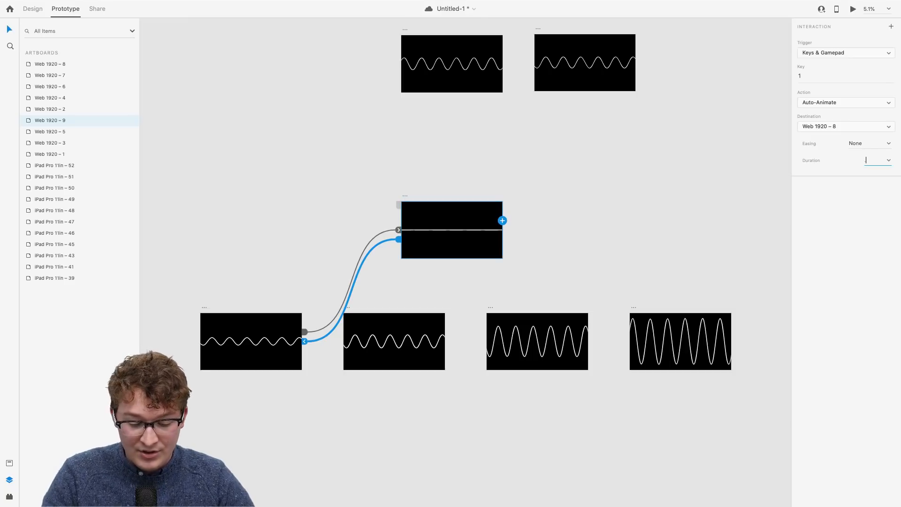
type(".04")
key("Return")
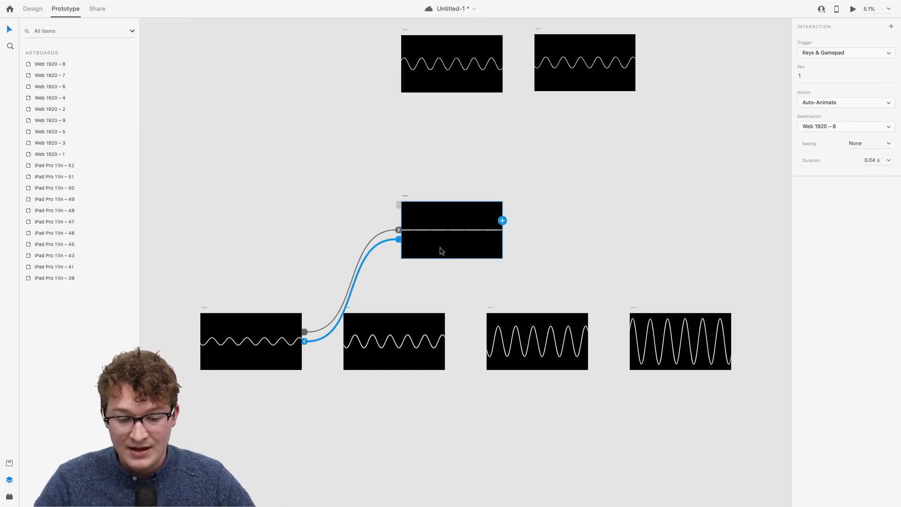
Preview the prototype from the flat-line artboard, trying out the wave transition, and close the preview.
left_click(853, 9)
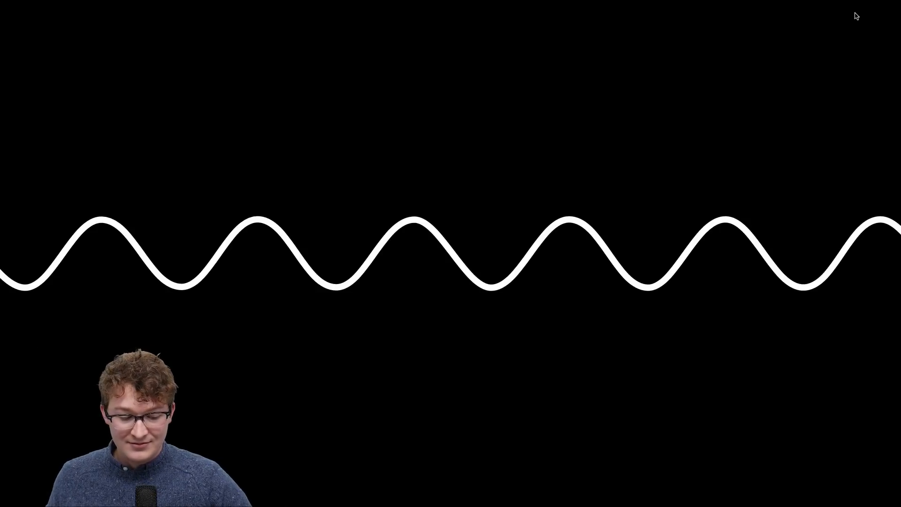
key("Escape")
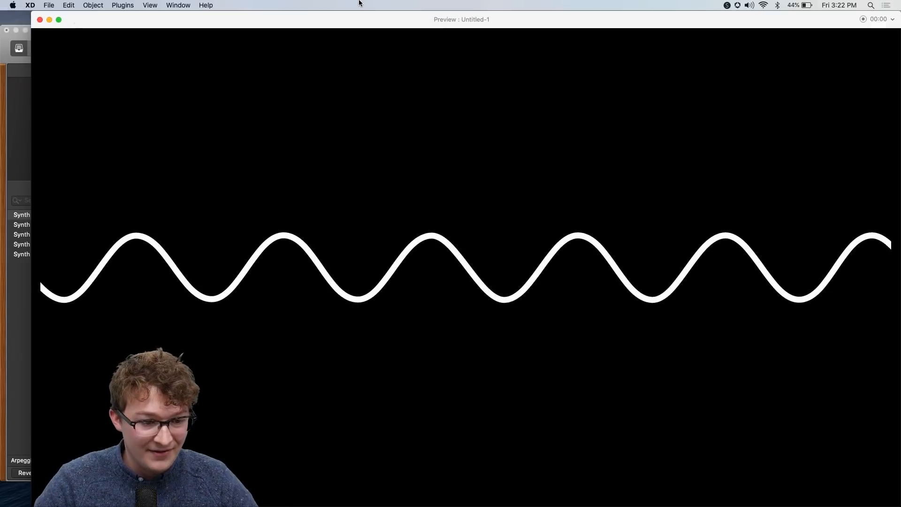
left_click(40, 20)
Check the keys assigned to the two interactions linking Web 1920 – 8 and Web 1920 – 9.
left_click(259, 367)
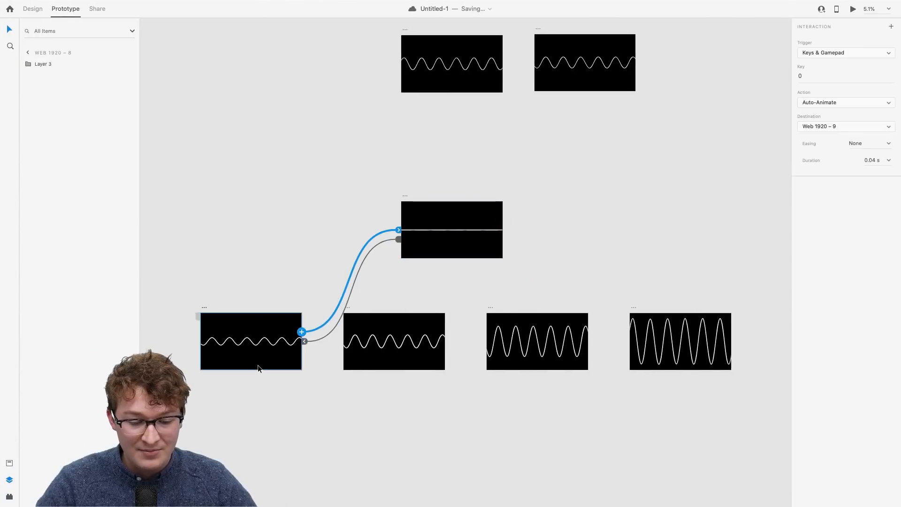
left_click(812, 75)
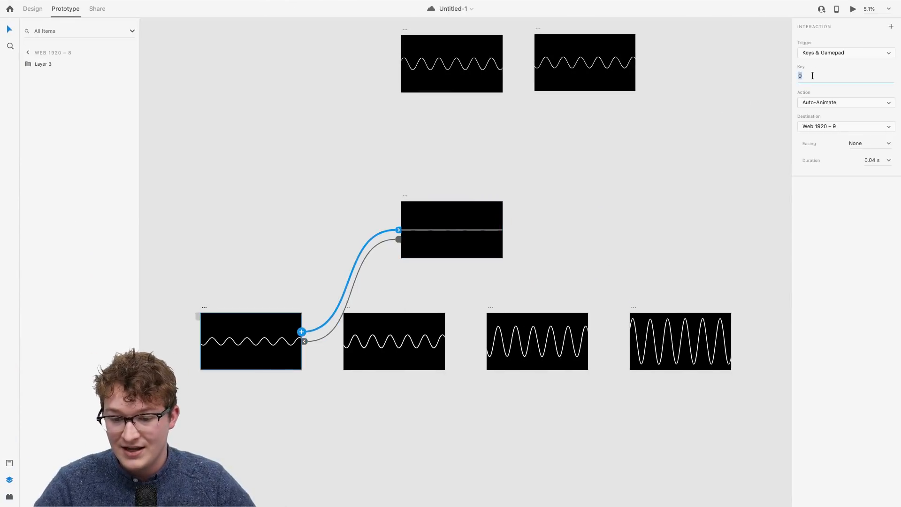
mouse_move(743, 3)
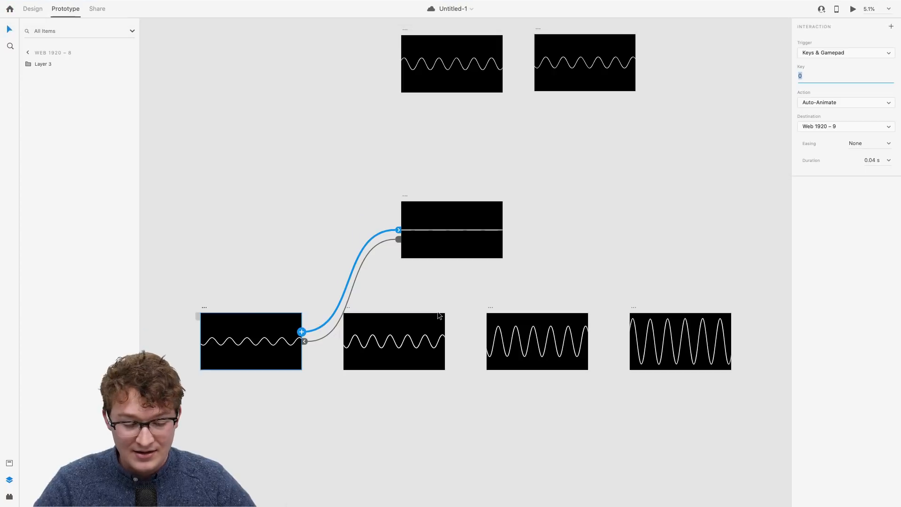
left_click(404, 196)
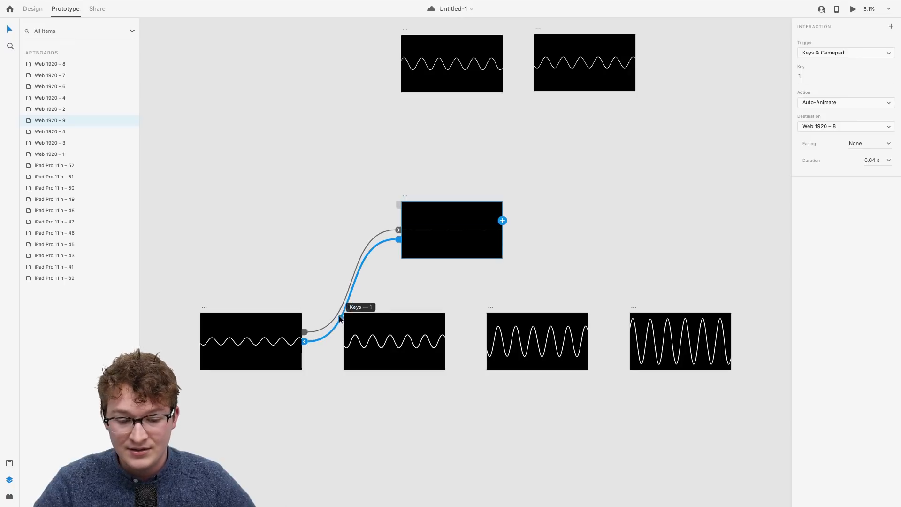
Check the interaction from Web 1920 – 8, preview the prototype from the flat-line artboard, try the key transition, and leave full screen.
left_click(314, 329)
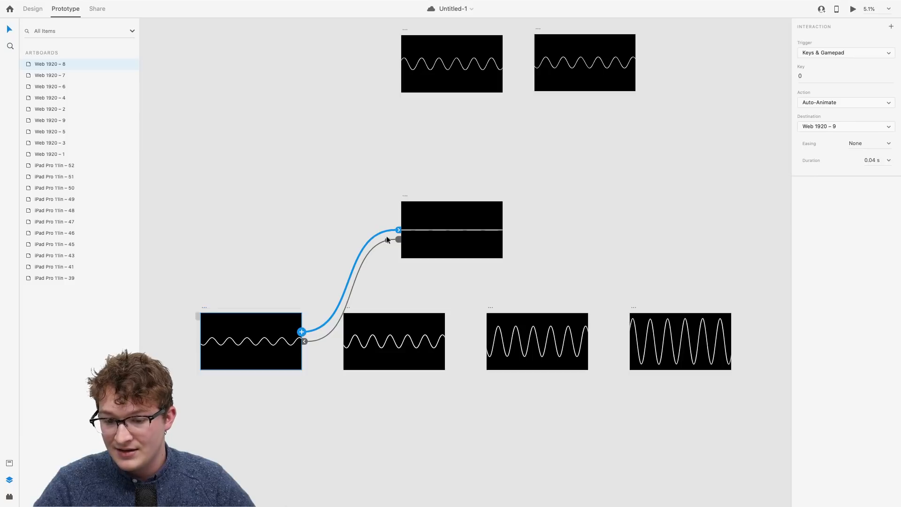
left_click(429, 221)
left_click(853, 12)
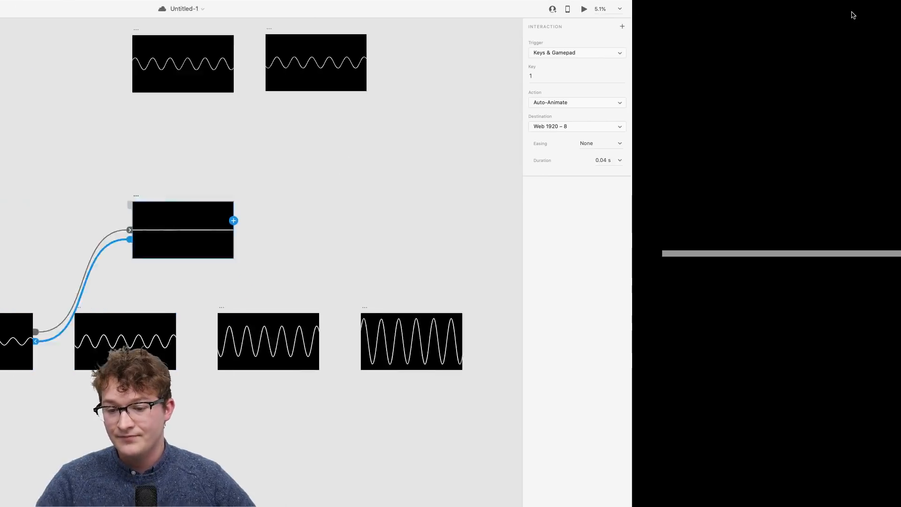
key("0")
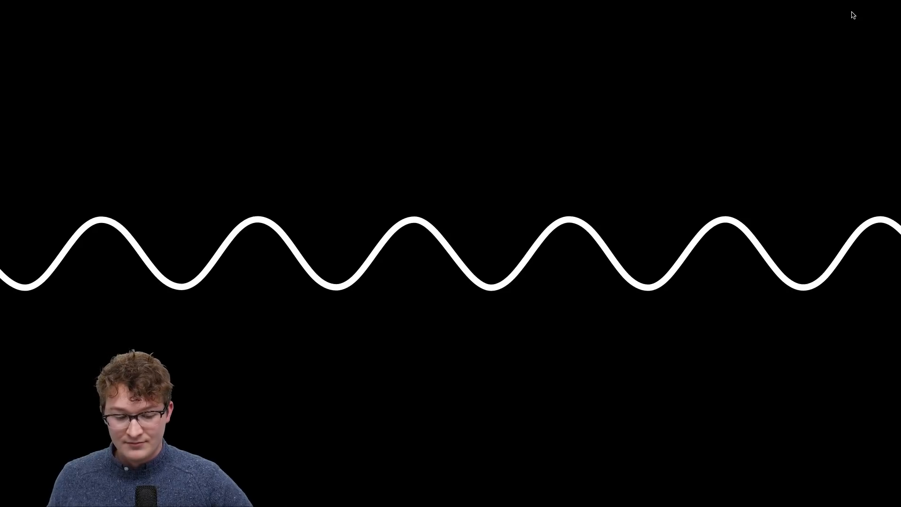
key("Escape")
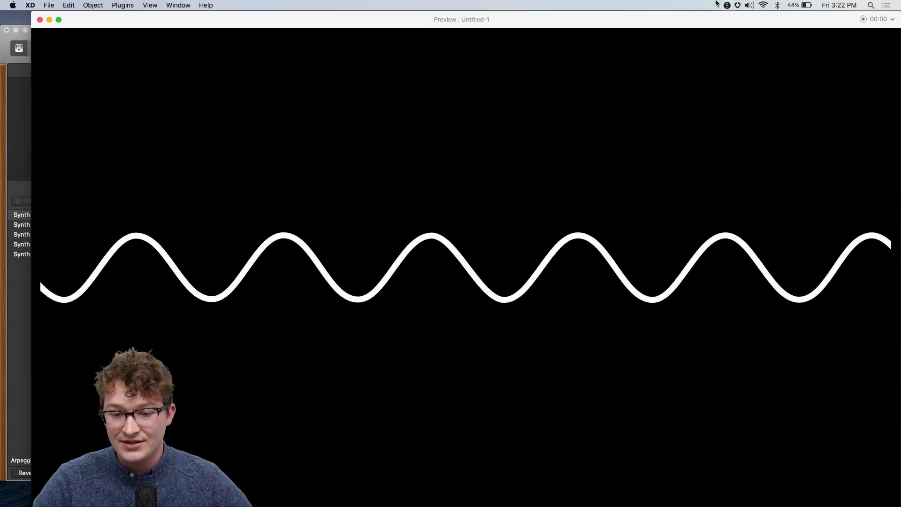
Launch KeyCastr and move its keystroke display to the upper-left corner of the screen.
key("super+space")
type("keyCastr")
key("Return")
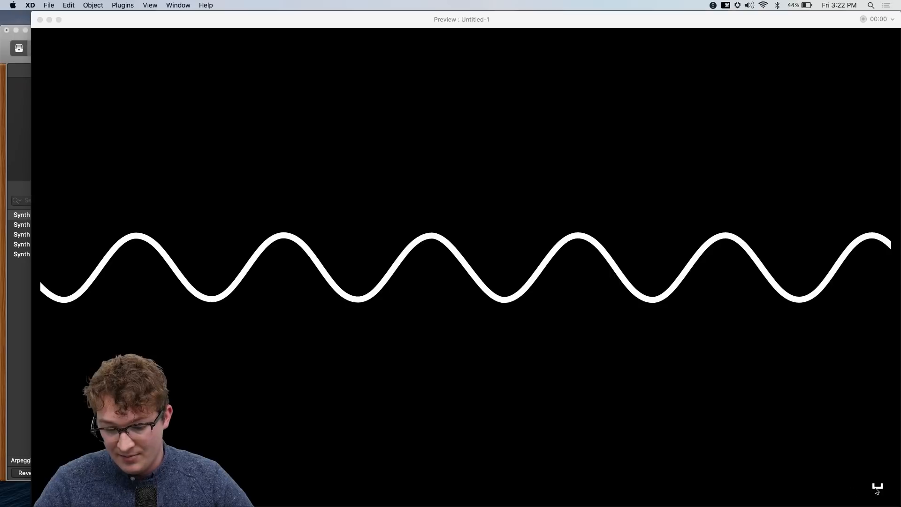
left_click_drag(877, 486, 21, 488)
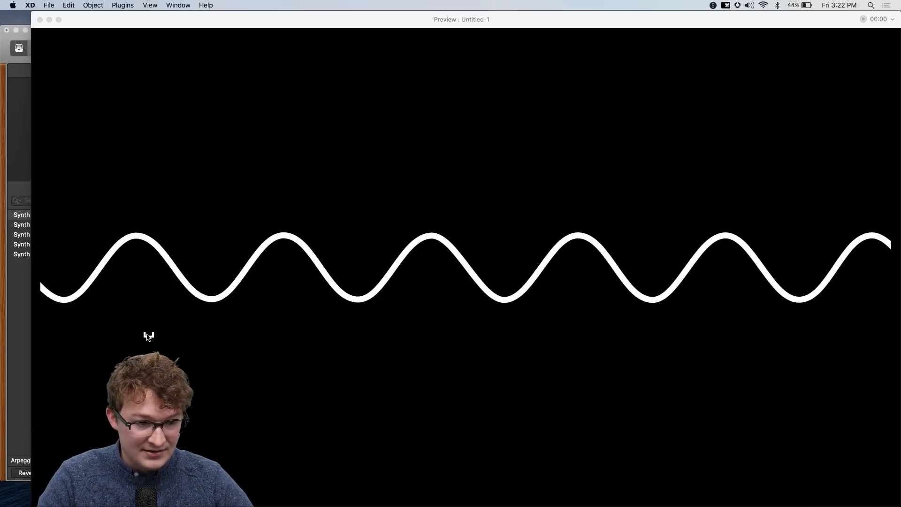
Move the preview window aside and play the MIDI note twice to check which keystrokes it sends.
left_click_drag(106, 23, 183, 23)
key("1")
key("BackSpace")
key("1")
key("BackSpace")
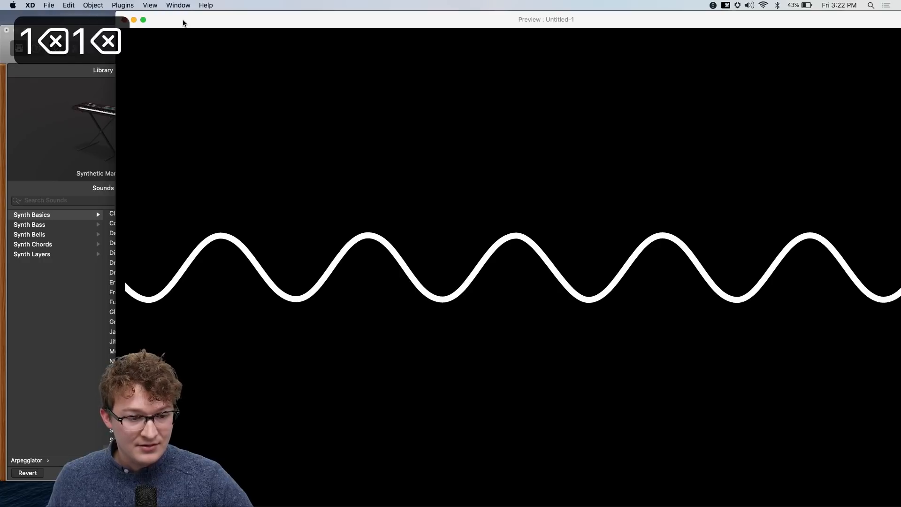
Switch to BetterTouchTool and record 0 as the keyboard shortcut for the Note/Control 57 Off trigger.
key("ctrl+Up")
mouse_move(295, 43)
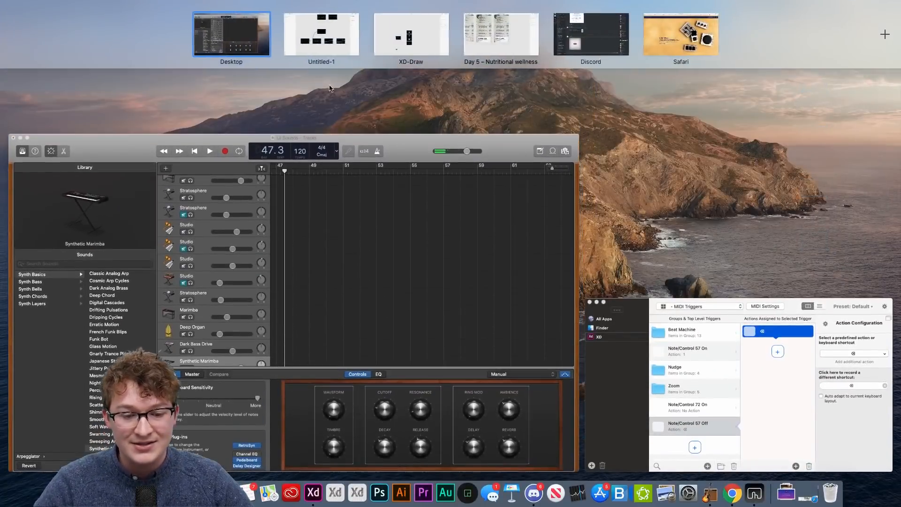
left_click(756, 370)
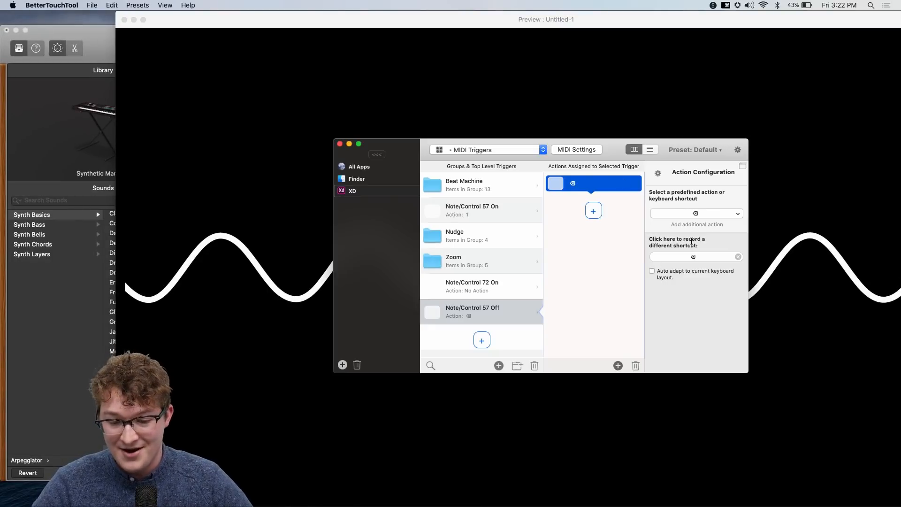
left_click(694, 255)
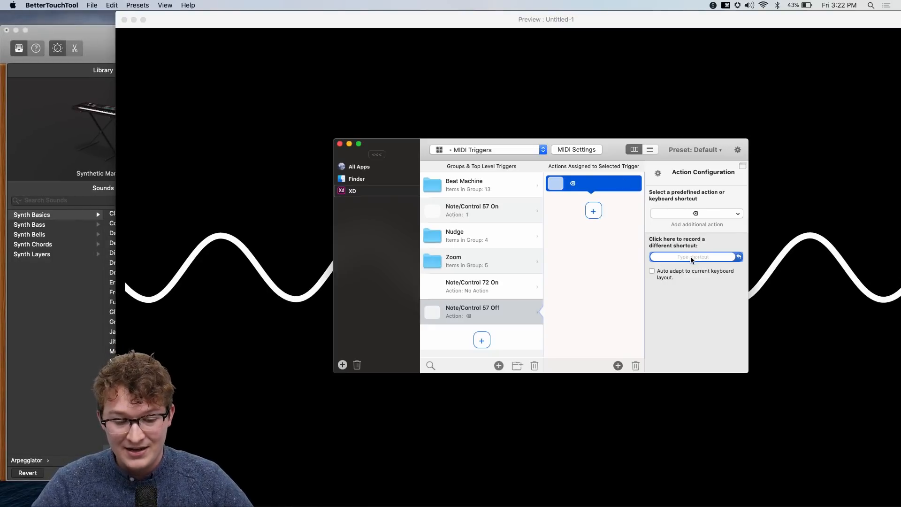
key("0")
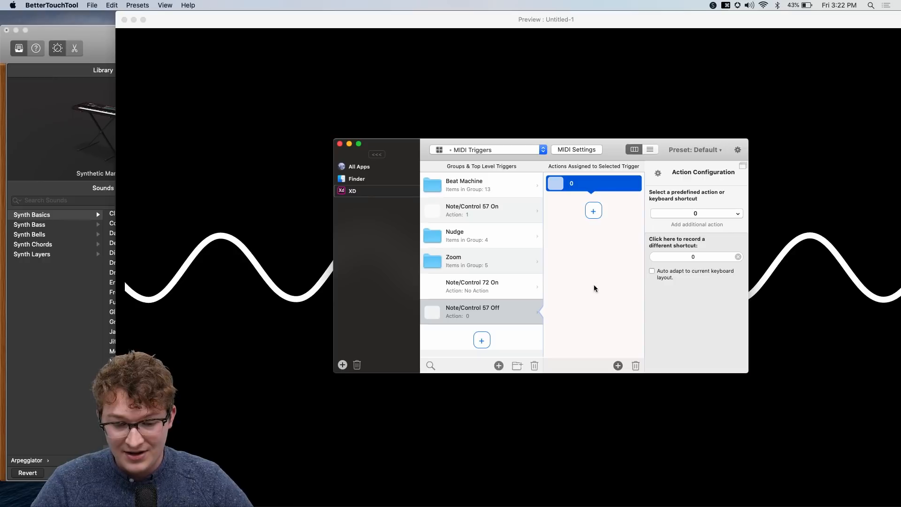
Restart the XD preview from the flat-line artboard, test the wave transition with repeated 1 and 0 keystrokes, and close the preview.
left_click(314, 96)
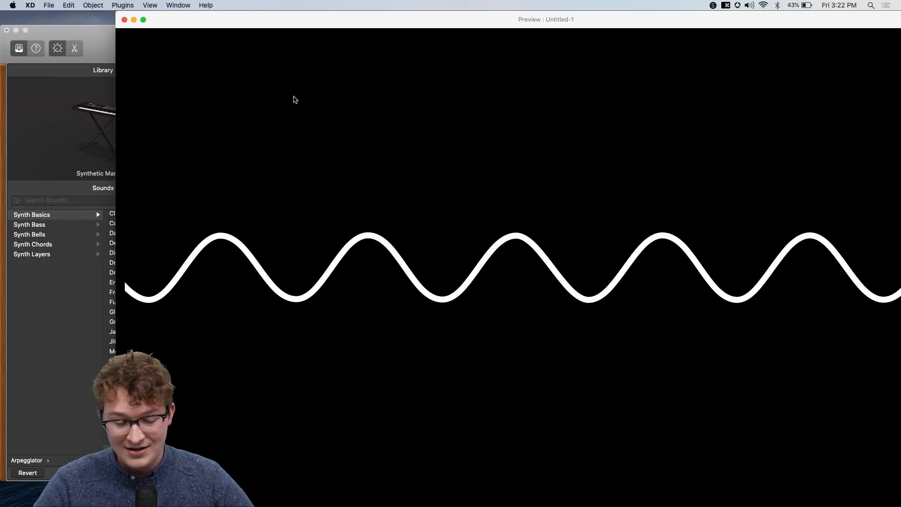
left_click(125, 19)
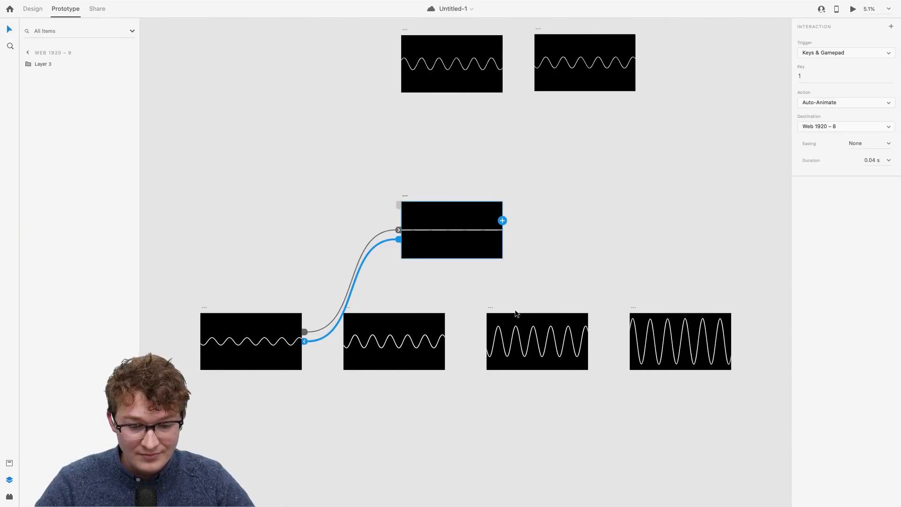
left_click(848, 23)
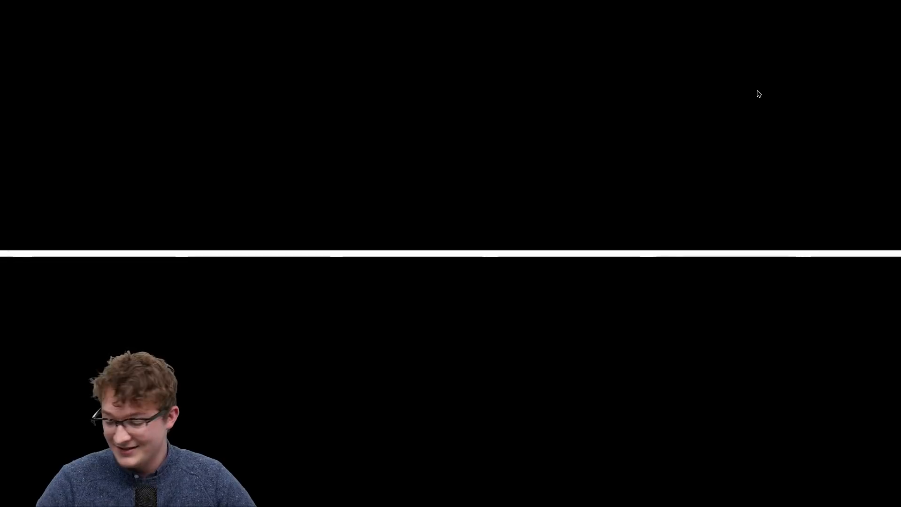
type("1010")
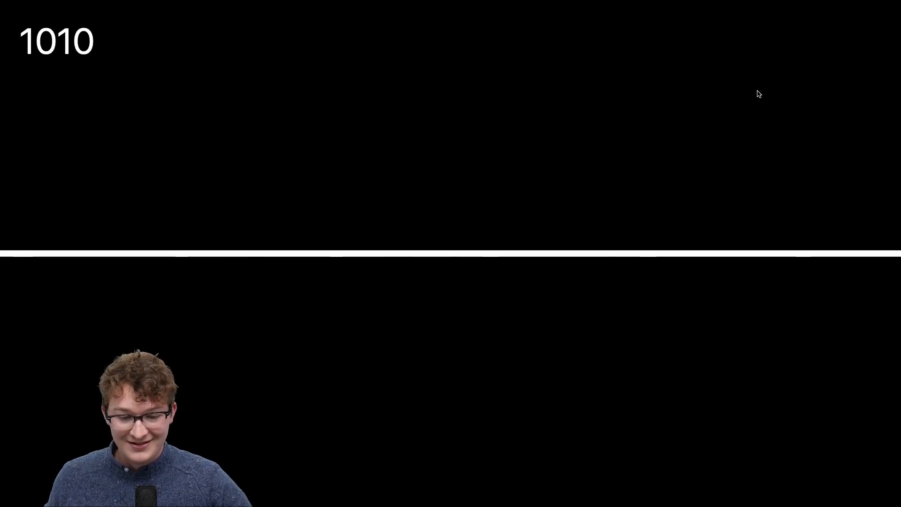
type("1010101")
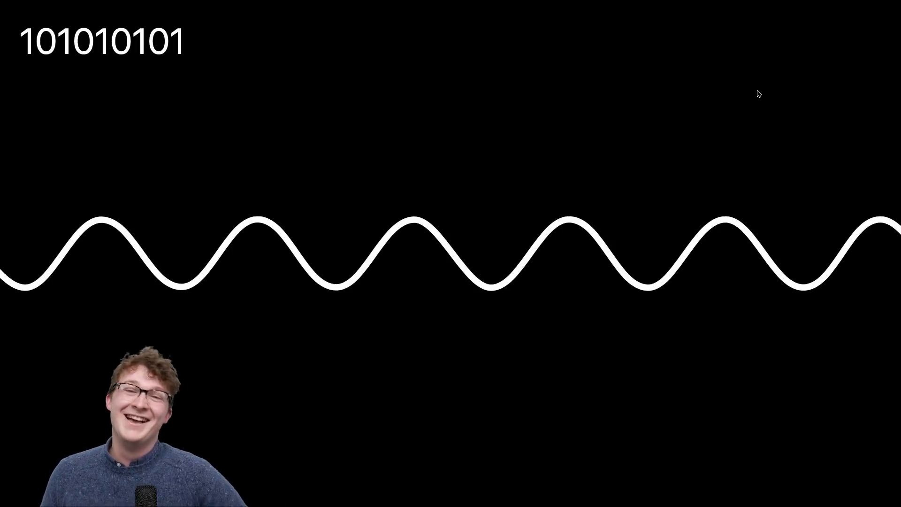
type("01010101010")
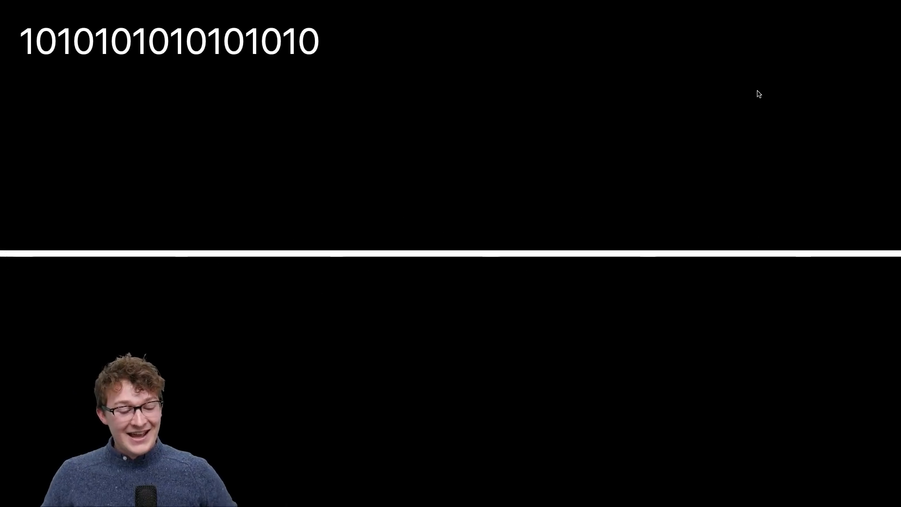
type("101")
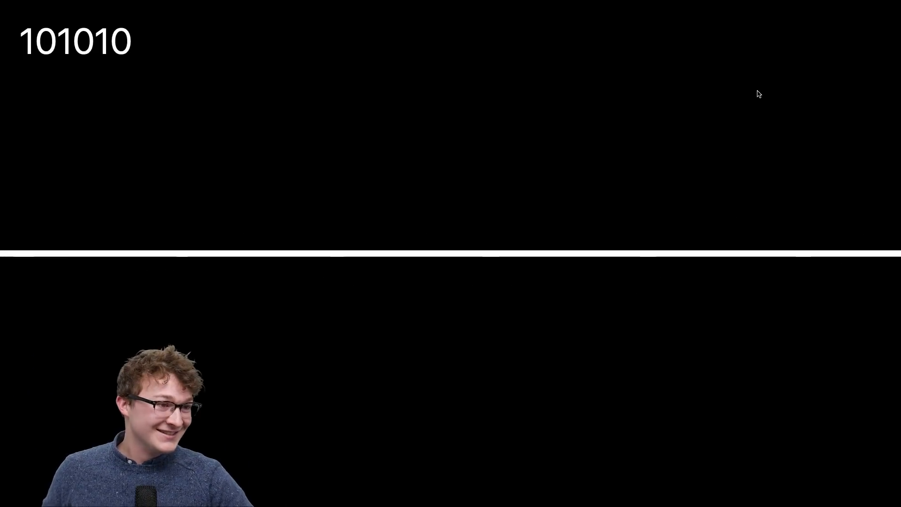
type("0")
key("Escape")
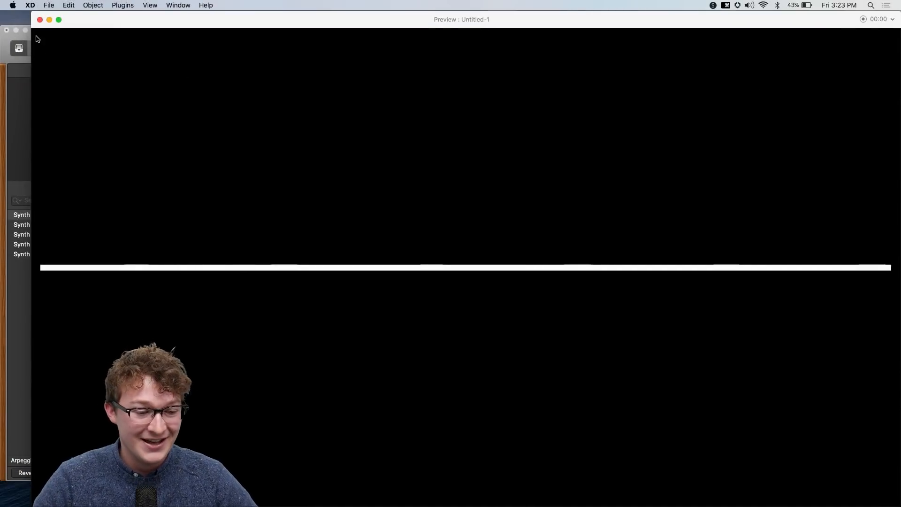
left_click(39, 20)
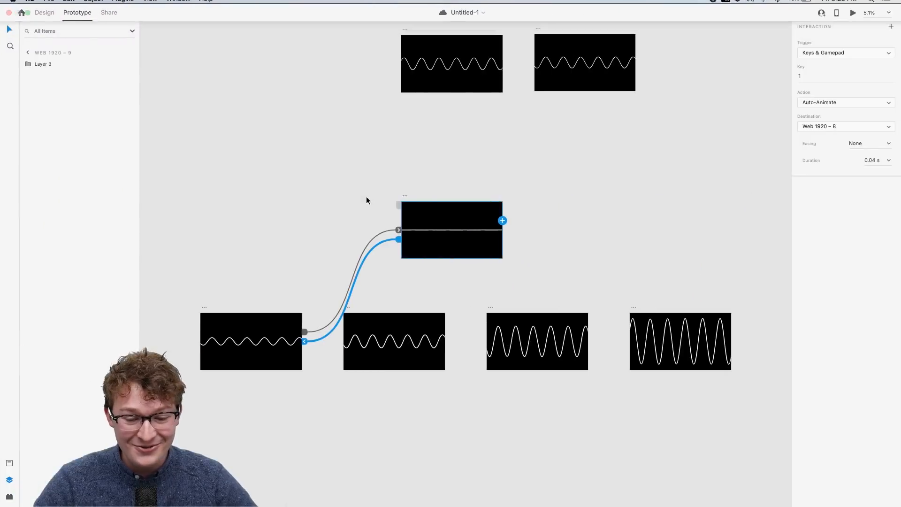
Switch to BetterTouchTool, add a new MIDI trigger for XD, and inspect the keyboard's incoming notes in the MIDI event viewer.
key("ctrl+Up")
left_click(769, 154)
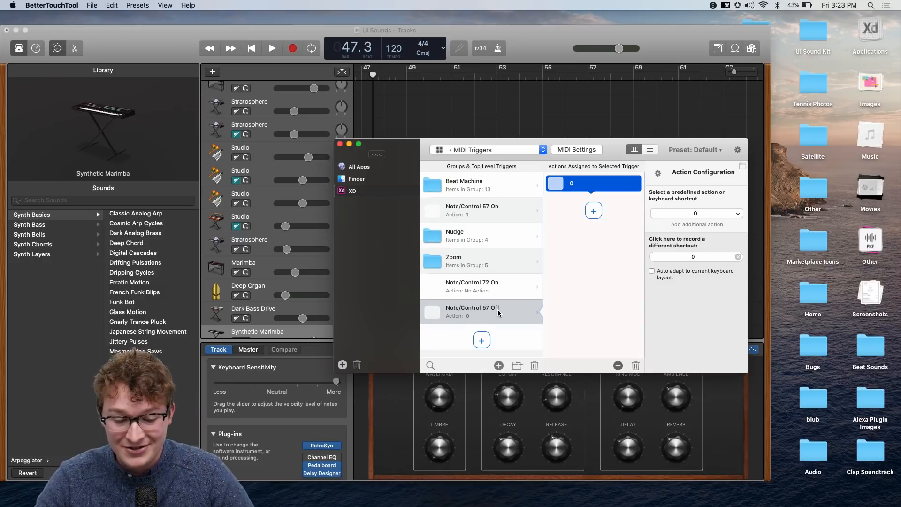
left_click(482, 339)
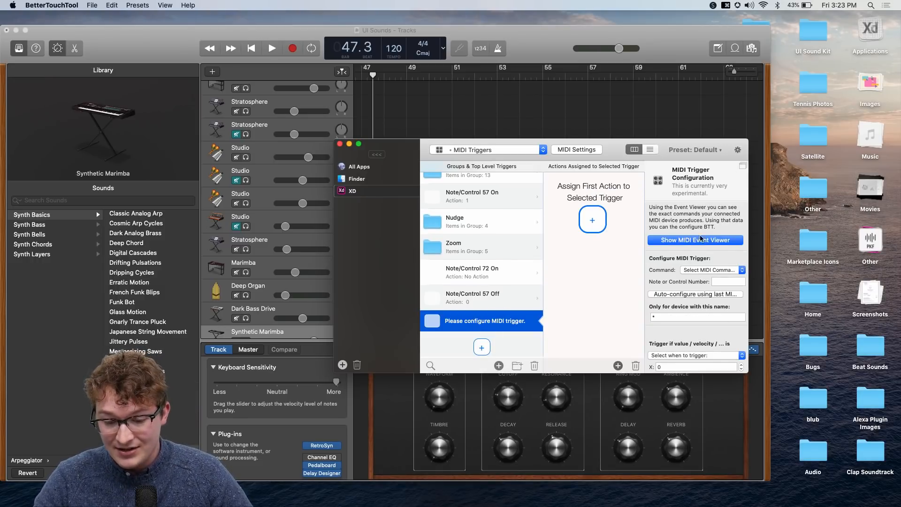
left_click(699, 241)
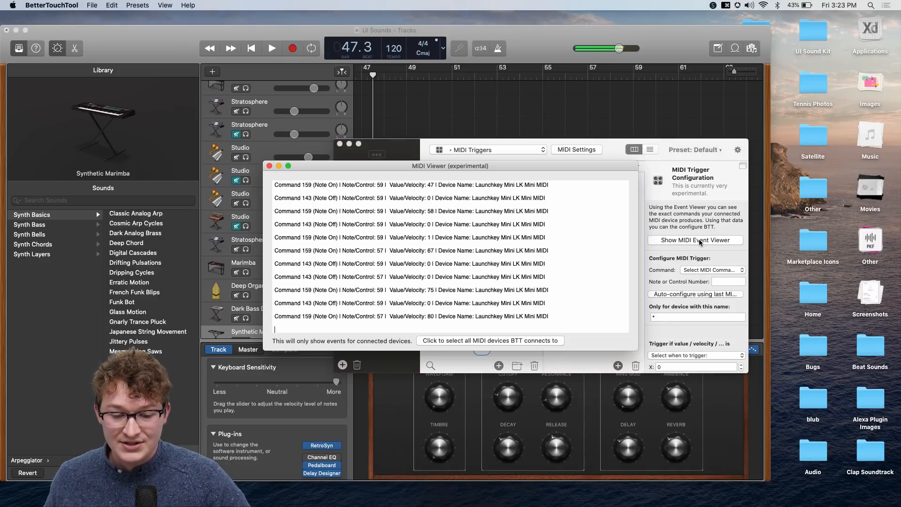
left_click(269, 166)
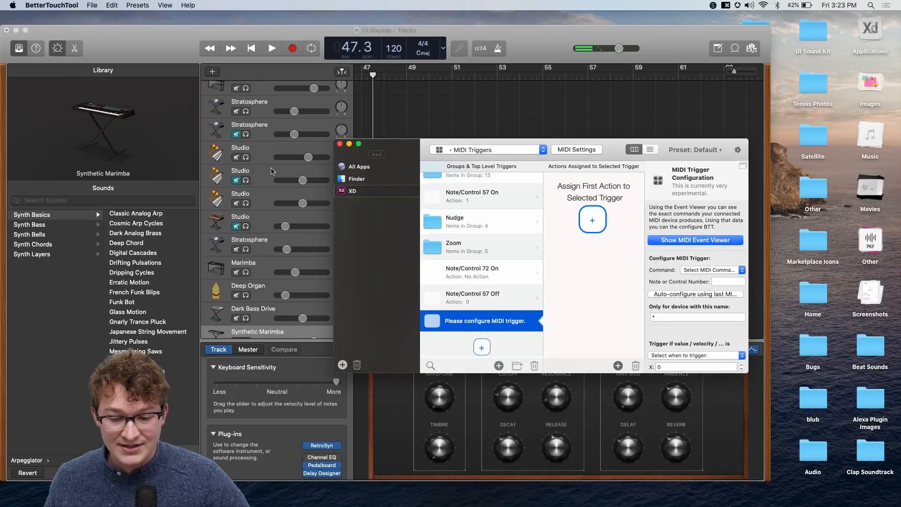
Auto-configure the new trigger from the last MIDI event as 159 (Note On), note 59, for the Launchkey Mini LK Mini MIDI device.
left_click(656, 295)
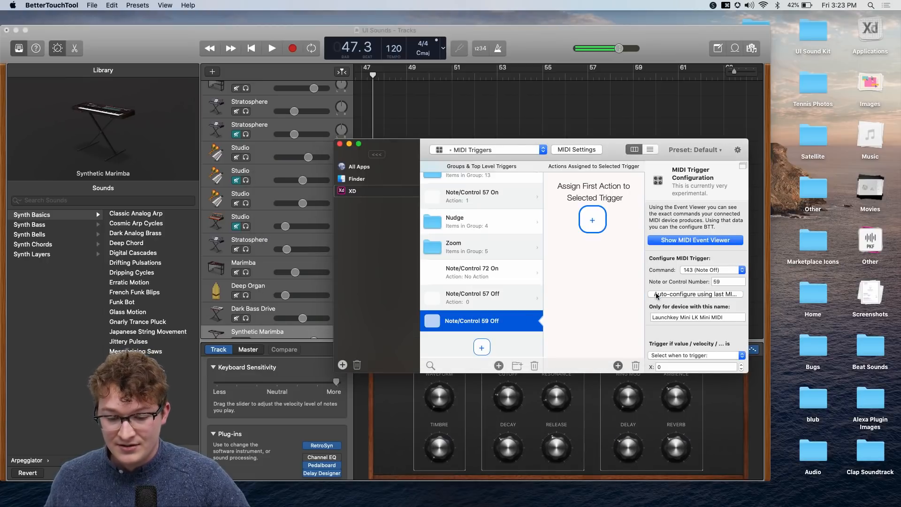
left_click(655, 294)
left_click(655, 295)
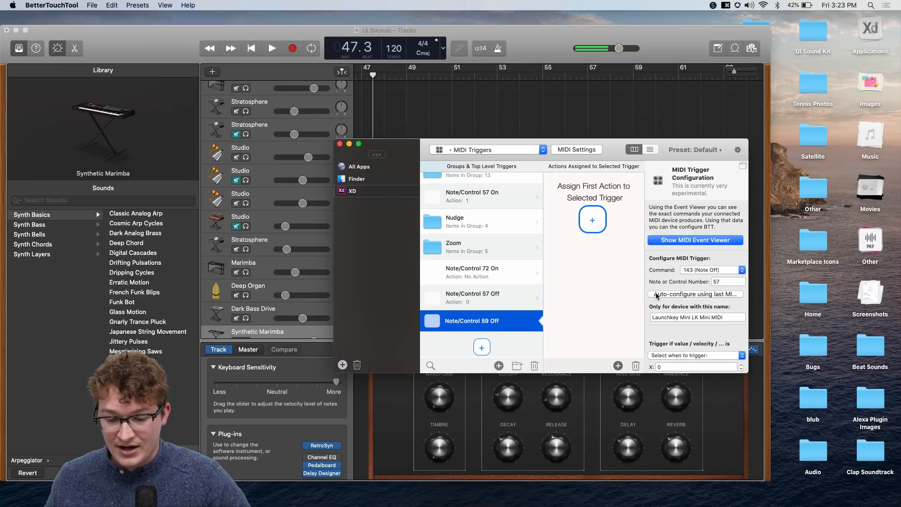
left_click(714, 271)
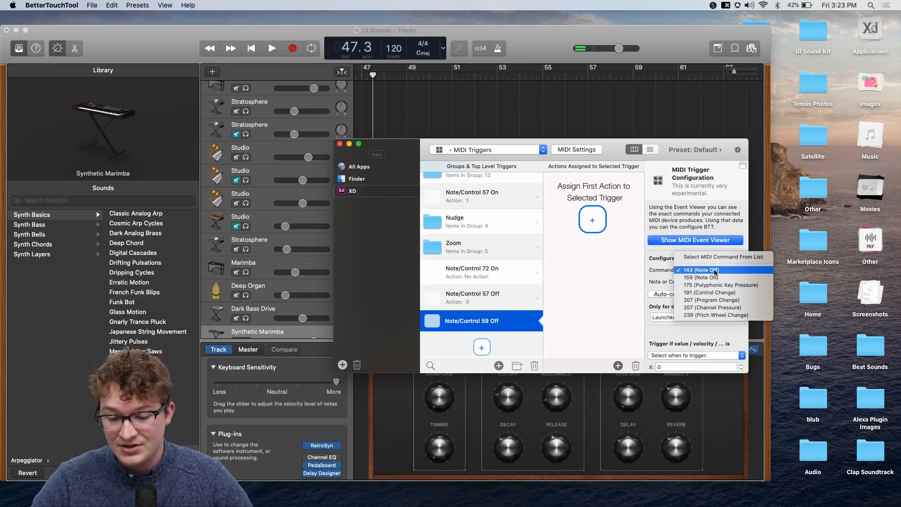
left_click(704, 295)
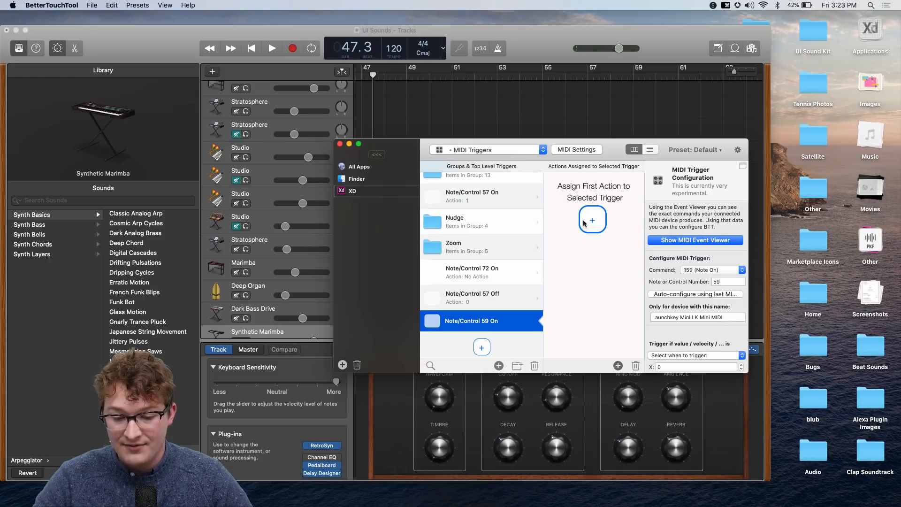
Assign the Note/Control 59 On trigger a Send Keyboard Shortcut action with key 2.
left_click(591, 220)
left_click(673, 215)
left_click(648, 269)
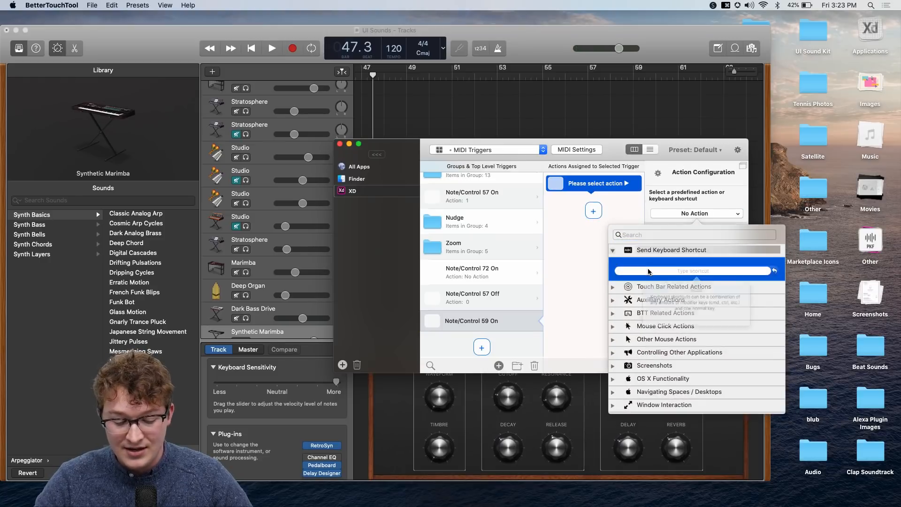
key("2")
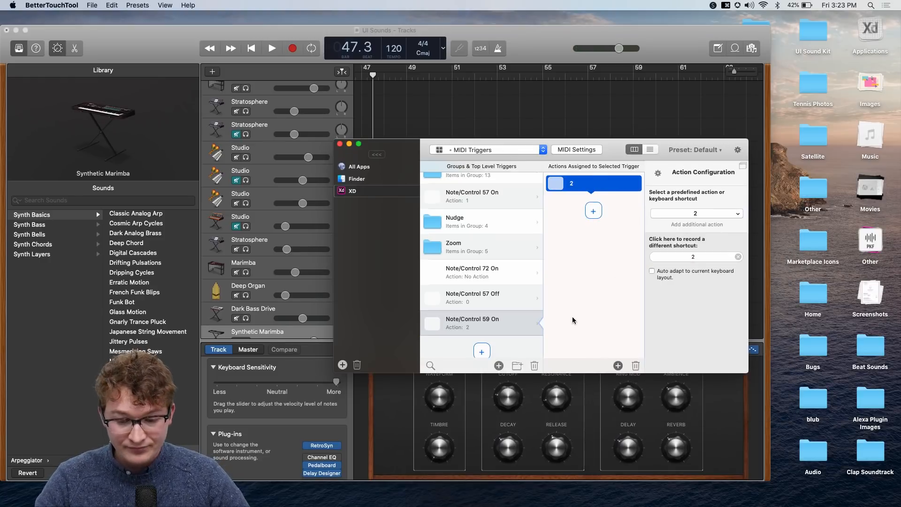
Add another MIDI trigger and auto-configure it as 143 (Note Off), note 59, for the Launchkey Mini LK Mini MIDI device.
left_click(481, 352)
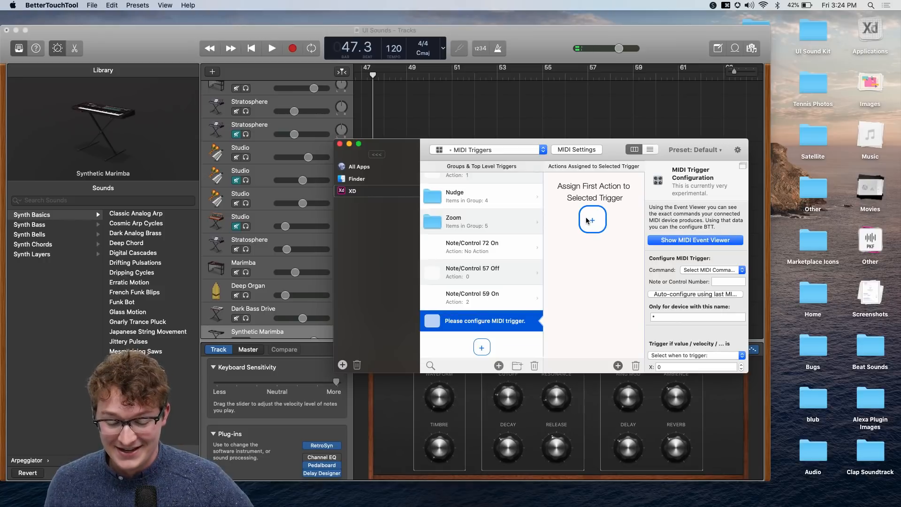
scroll(680, 290, "down", 3)
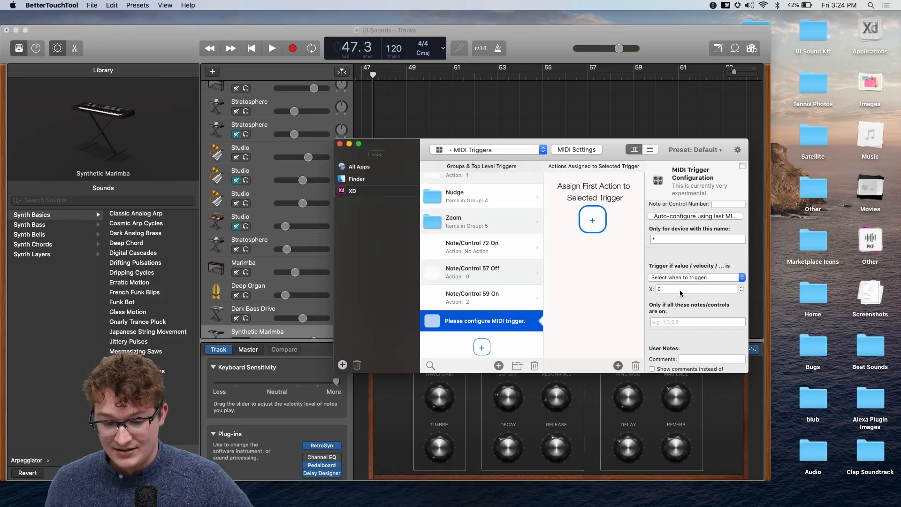
left_click(668, 216)
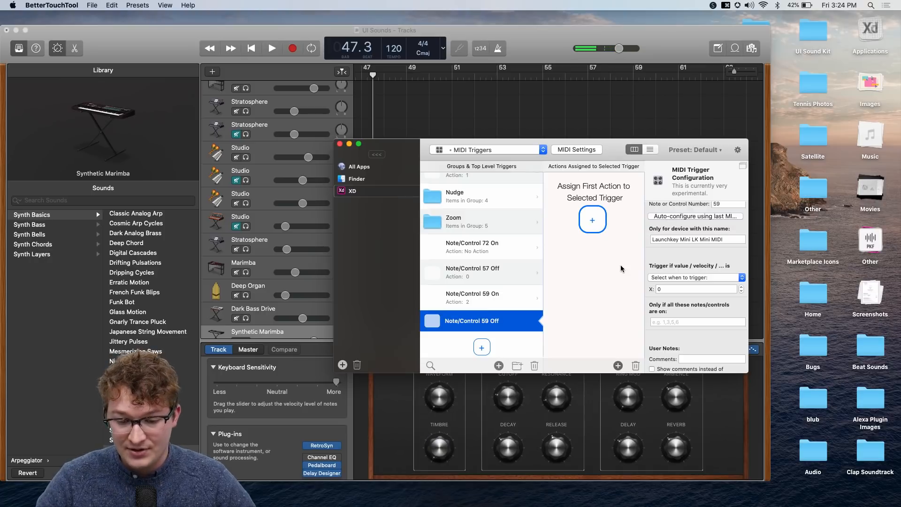
scroll(704, 225, "up", 2)
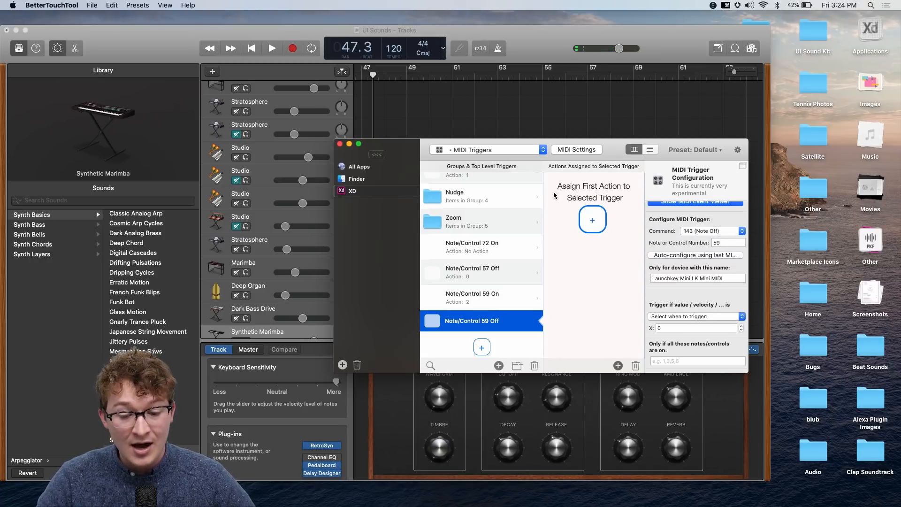
Assign the Note/Control 59 Off trigger a Send Keyboard Shortcut action with key 0.
left_click(587, 214)
left_click(683, 209)
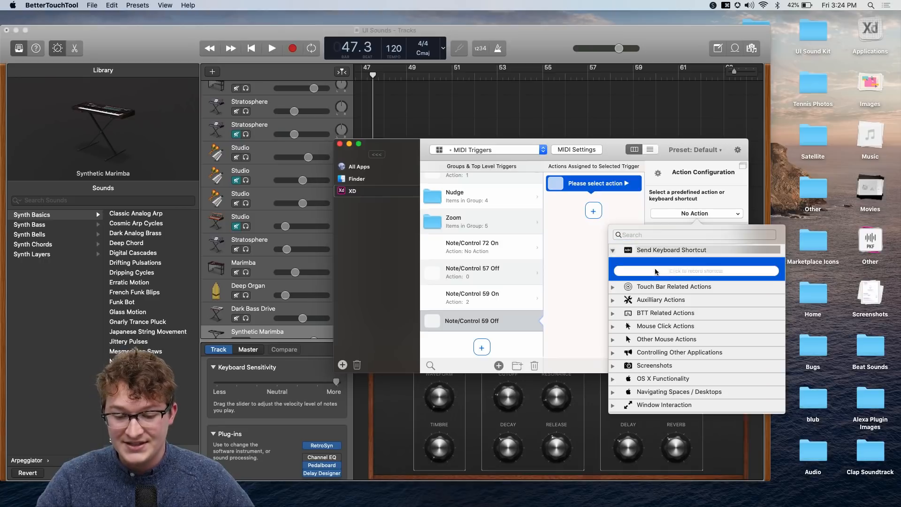
left_click(656, 271)
key("0")
Switch to the Untitled-1 prototype in Adobe XD and link the flat-line artboard to the second waveform artboard, Web 1920 – 7, triggered by key 2.
key("ctrl+Up")
mouse_move(416, 9)
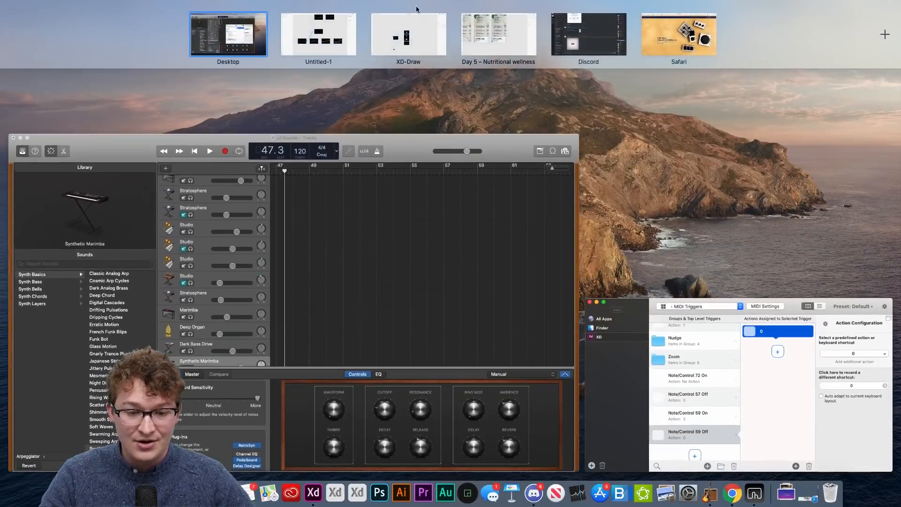
left_click(412, 28)
scroll(468, 232, "up", 2)
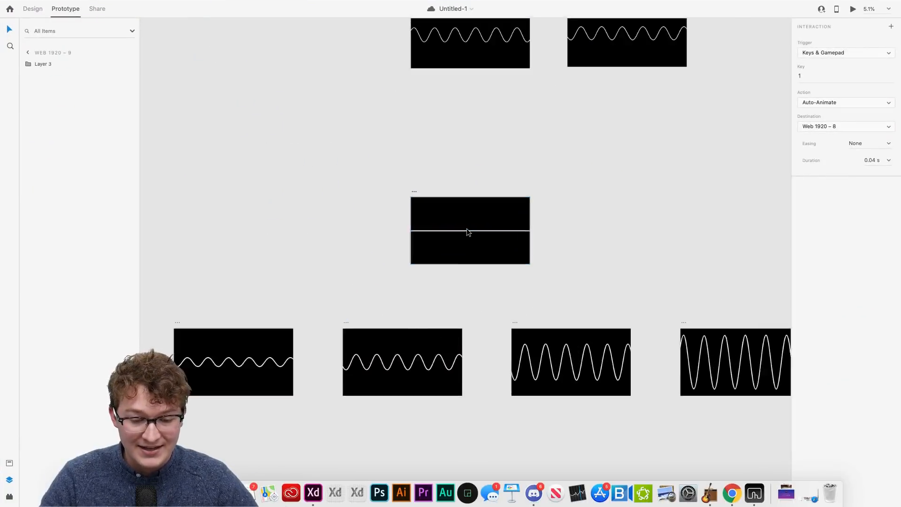
scroll(468, 231, "up", 2)
left_click_drag(569, 161, 400, 352)
left_click(825, 77)
key("2")
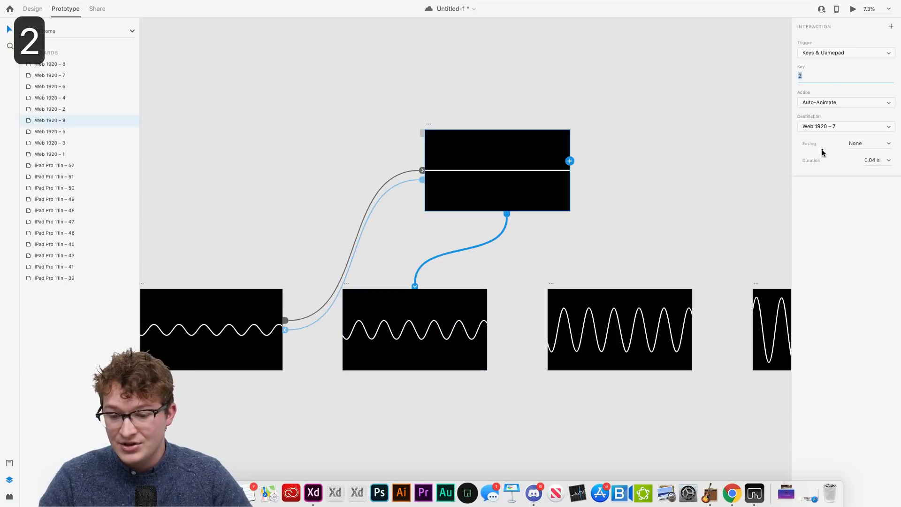
Link the second waveform artboard back to the flat-line artboard with key 0 as the trigger.
left_click(466, 291)
left_click_drag(487, 320, 490, 178)
left_click(817, 76)
key("0")
left_click(607, 245)
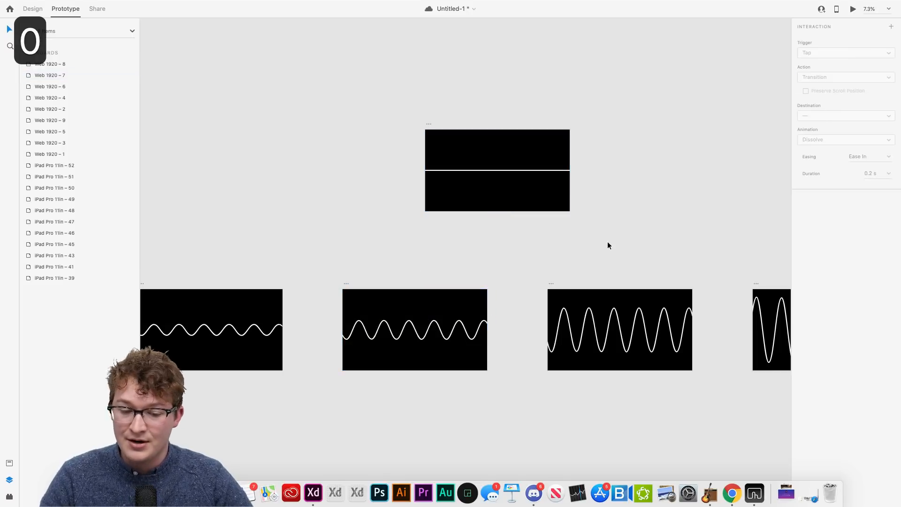
Preview the prototype from the first waveform artboard and test the transitions by alternating keys 1 and 2 with key 0.
scroll(607, 245, "left", 2)
scroll(607, 245, "down", 1)
left_click(518, 195)
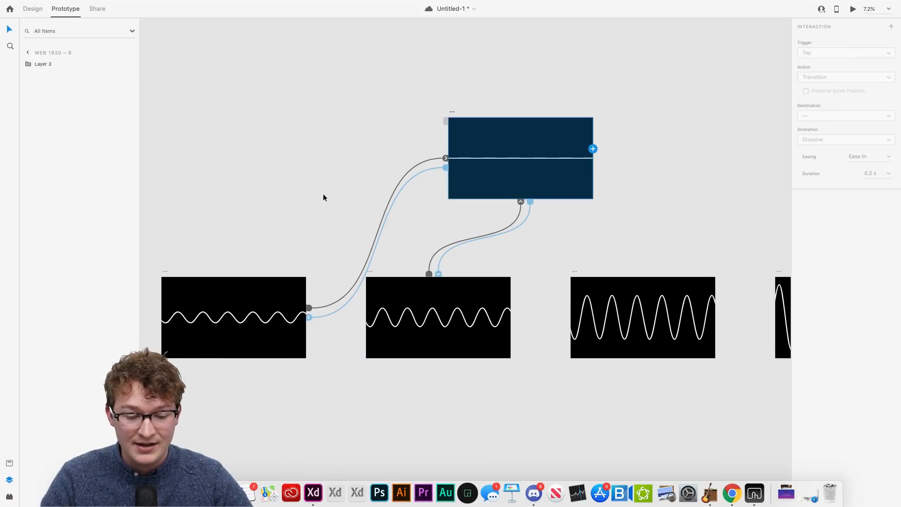
left_click(250, 308)
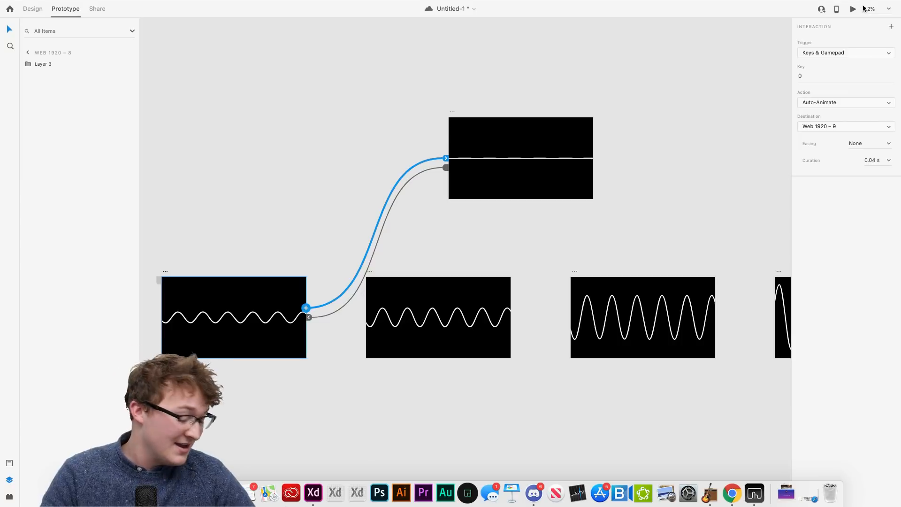
left_click(854, 9)
key("1")
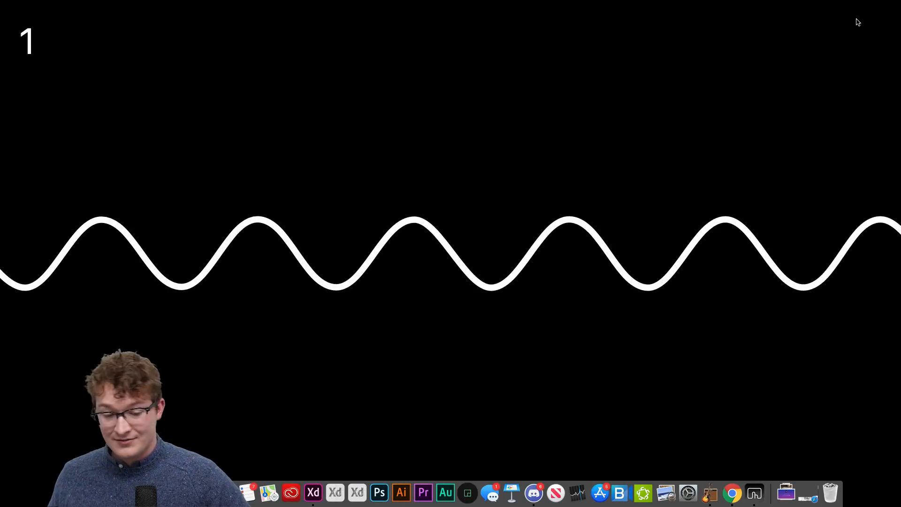
key("0")
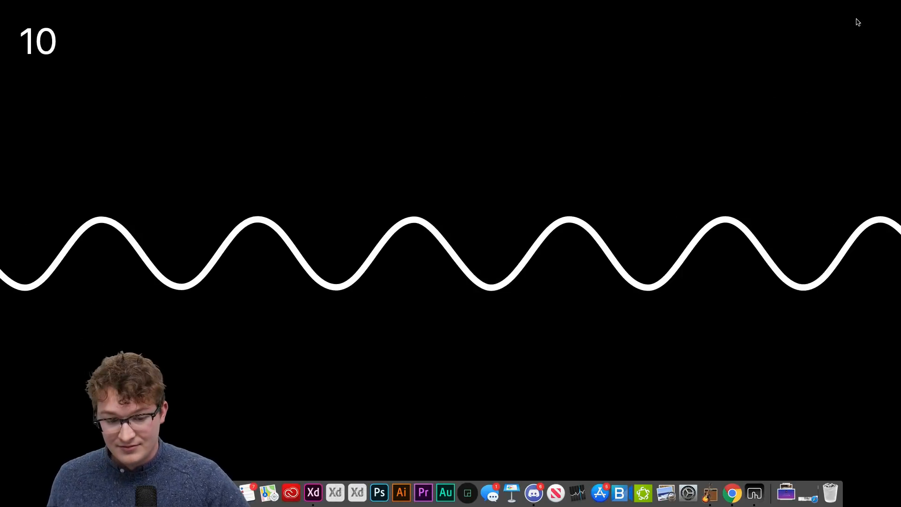
key("2")
key("0")
key("1")
key("0")
key("2")
key("0")
key("1")
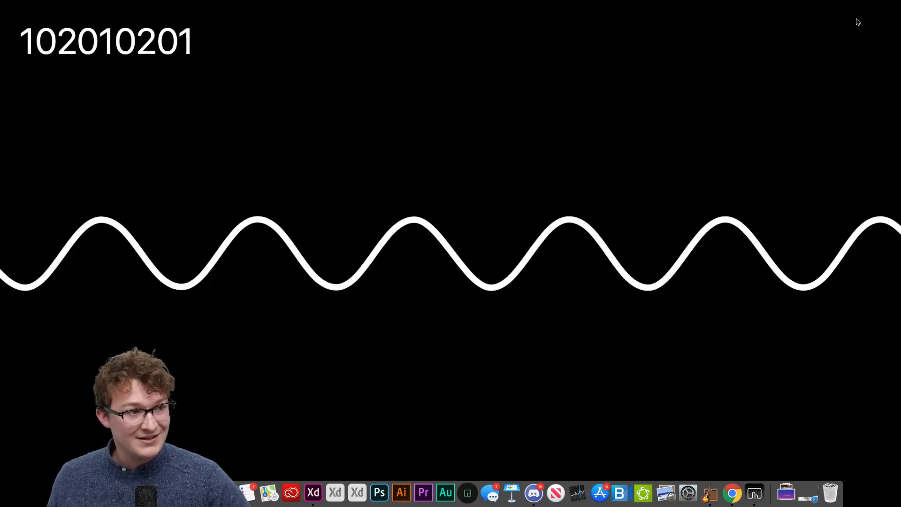
key("0")
key("2")
key("0")
key("1")
key("0")
key("2")
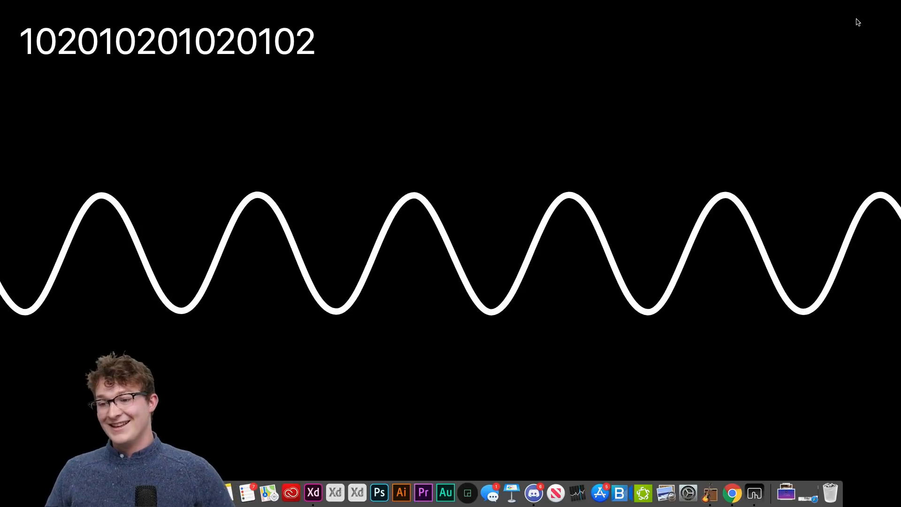
key("0")
key("1")
key("0")
key("2")
key("0")
key("1")
key("0")
key("2")
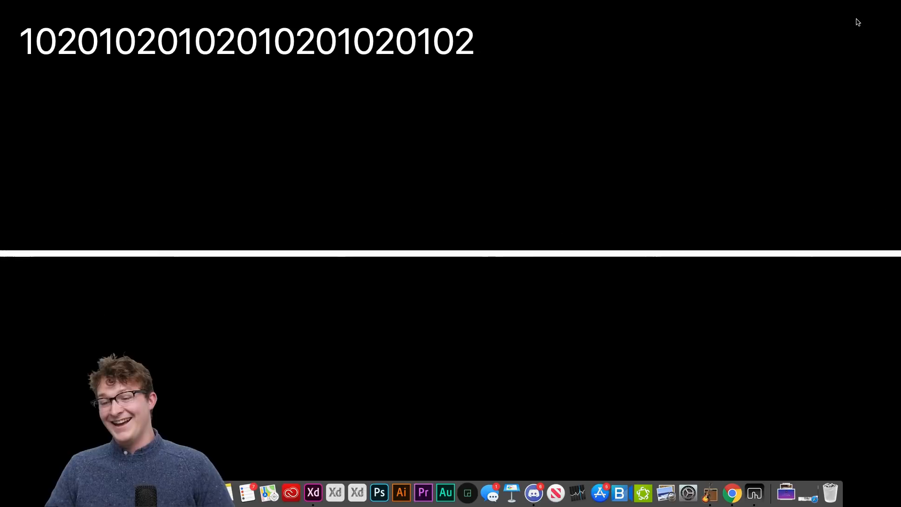
key("0")
key("1")
key("0")
key("2")
key("0")
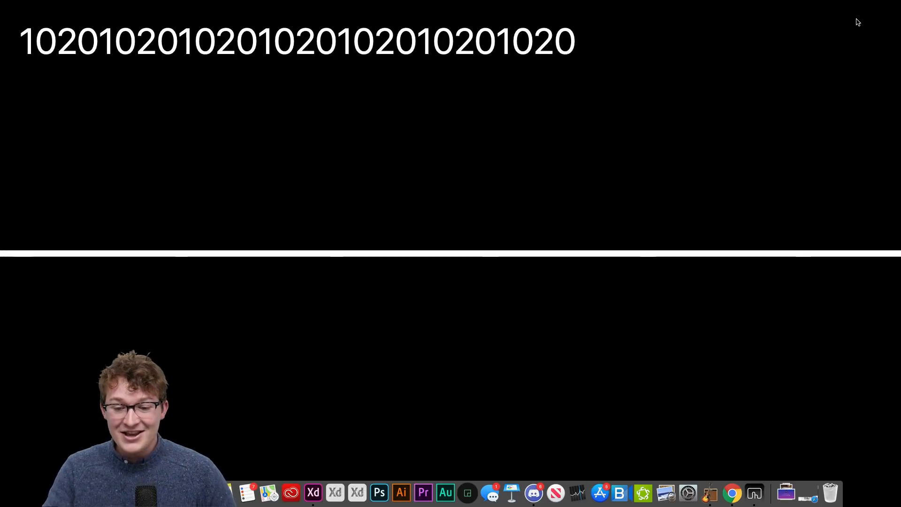